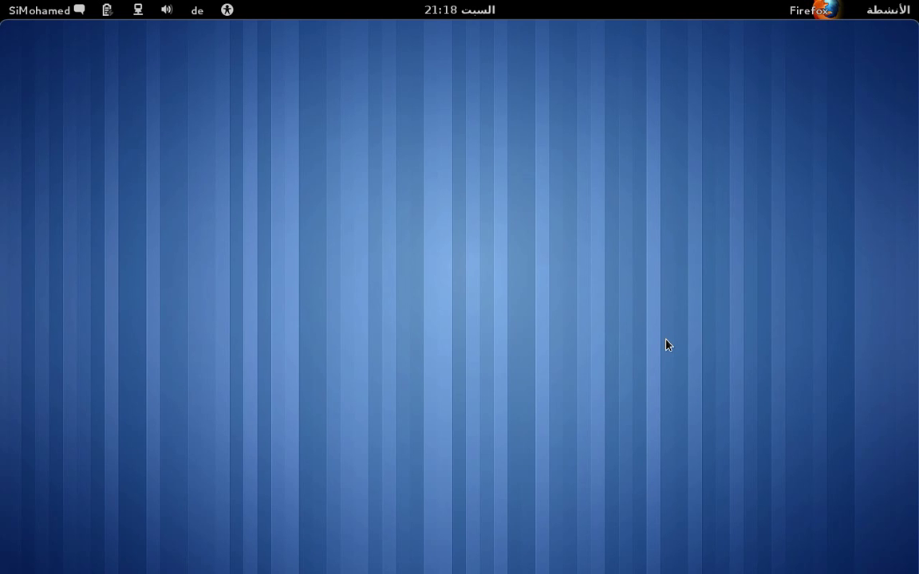
Step: Switch to the first workspace from the activities overview and bring the Firefox window to the front
{"action": "mouse_move", "coordinate": [918, 7]}
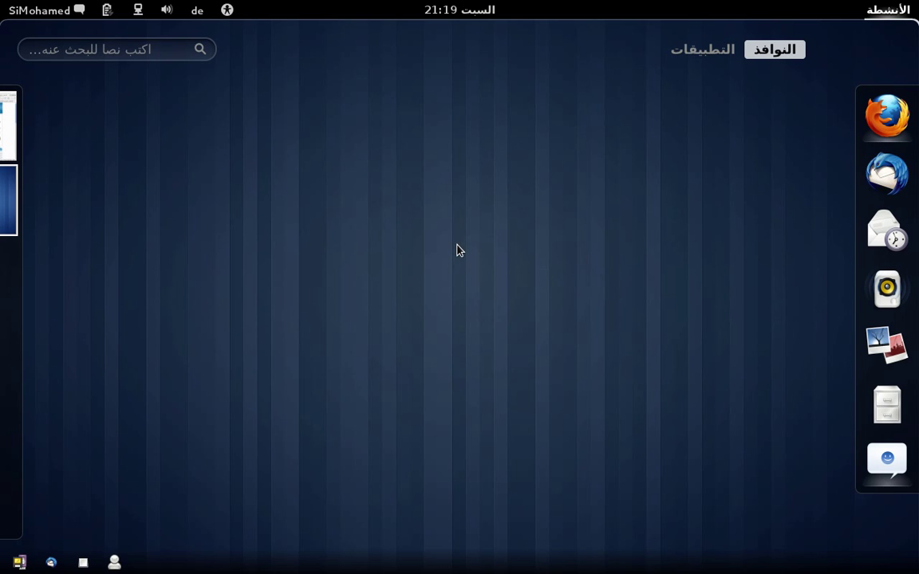
{"action": "mouse_move", "coordinate": [8, 222]}
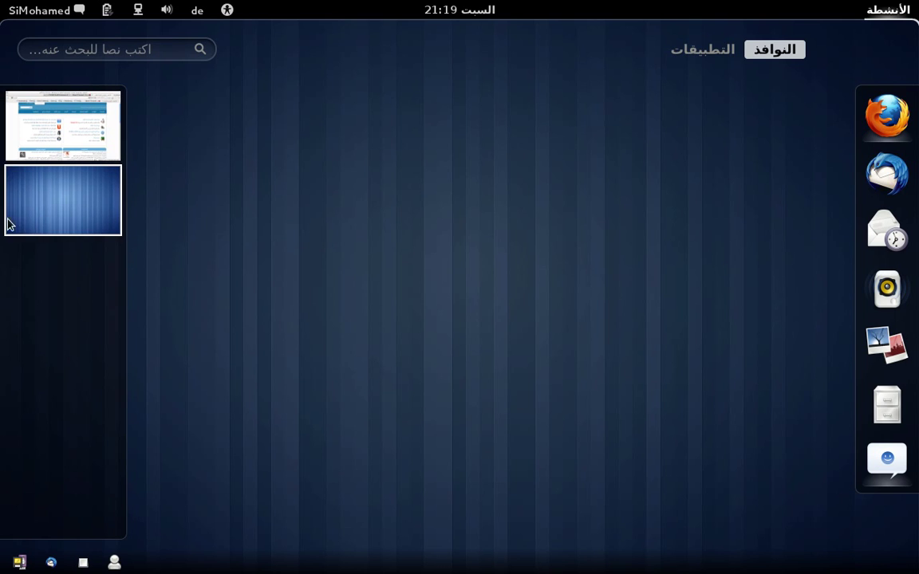
{"action": "left_click", "coordinate": [44, 130]}
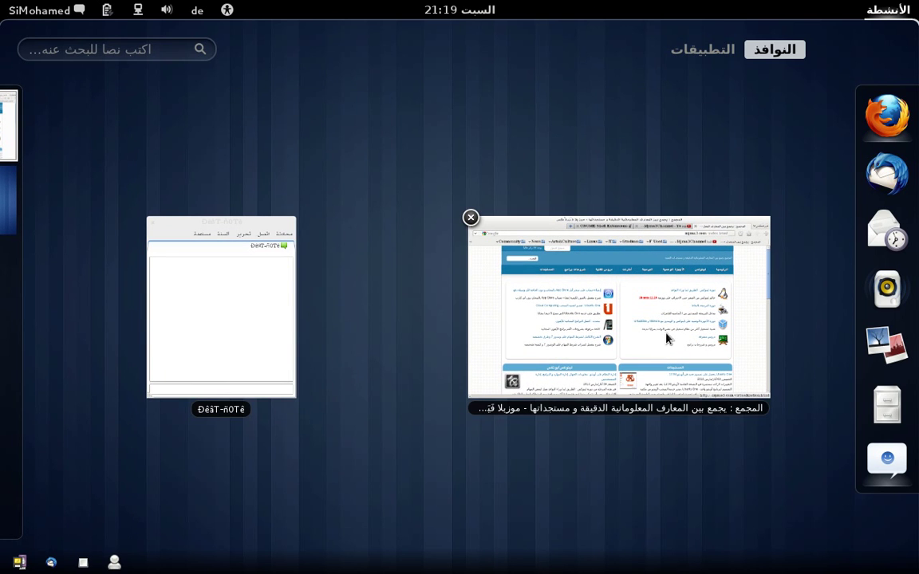
{"action": "left_click", "coordinate": [613, 283]}
{"action": "left_click", "coordinate": [617, 260]}
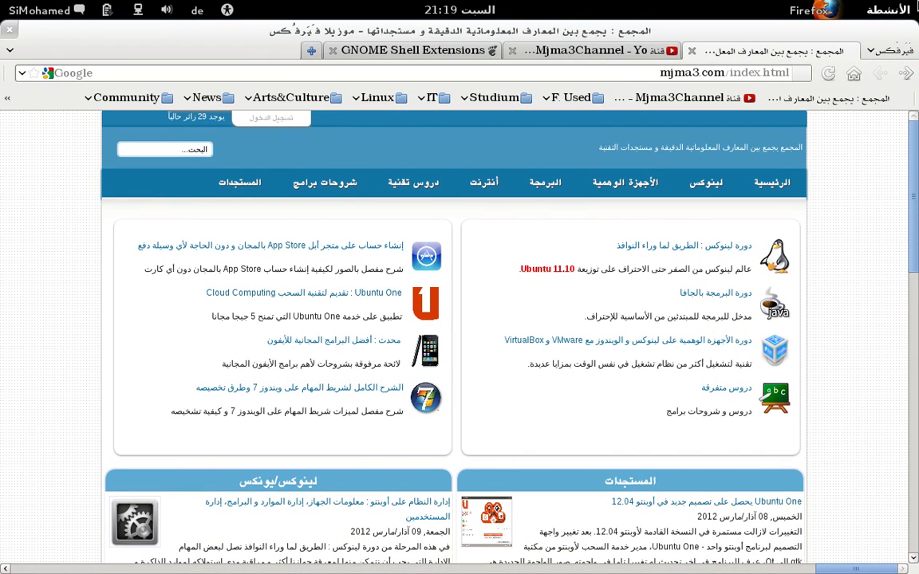
Step: Browse the full list of installed applications in the activities overview
{"action": "mouse_move", "coordinate": [917, 4]}
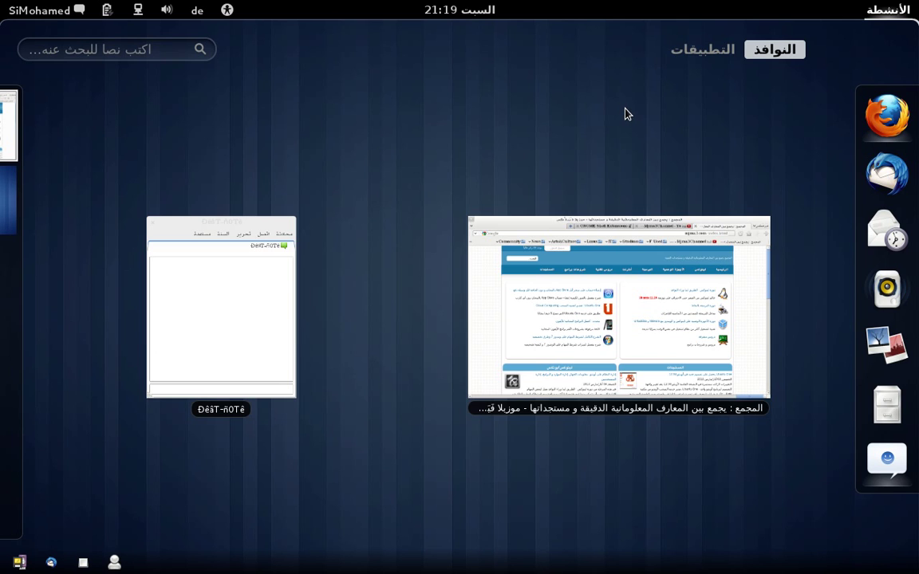
{"action": "left_click", "coordinate": [691, 52]}
{"action": "scroll", "coordinate": [568, 263], "scroll_direction": "down", "scroll_amount": 2}
{"action": "scroll", "coordinate": [568, 263], "scroll_direction": "down", "scroll_amount": 2}
{"action": "scroll", "coordinate": [567, 259], "scroll_direction": "up", "scroll_amount": 4}
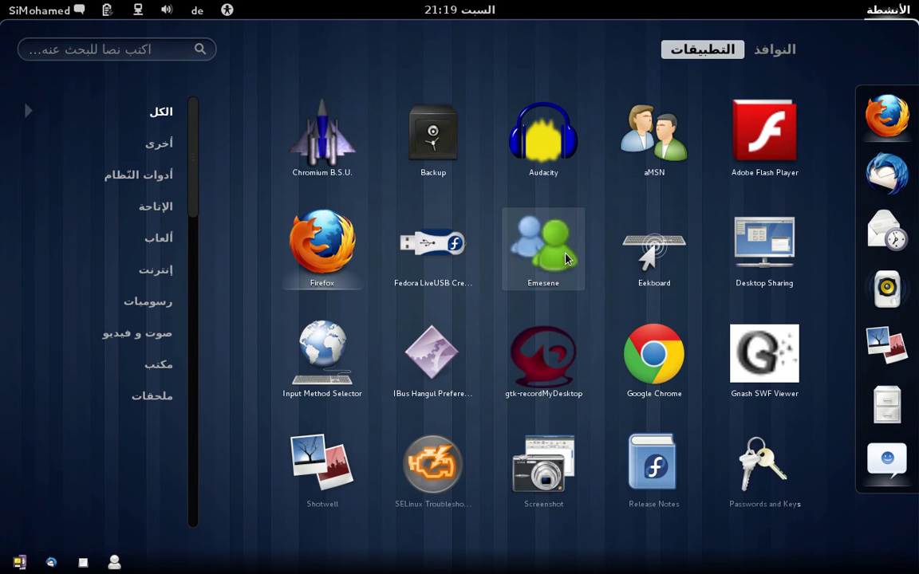
{"action": "scroll", "coordinate": [566, 257], "scroll_direction": "down", "scroll_amount": 15}
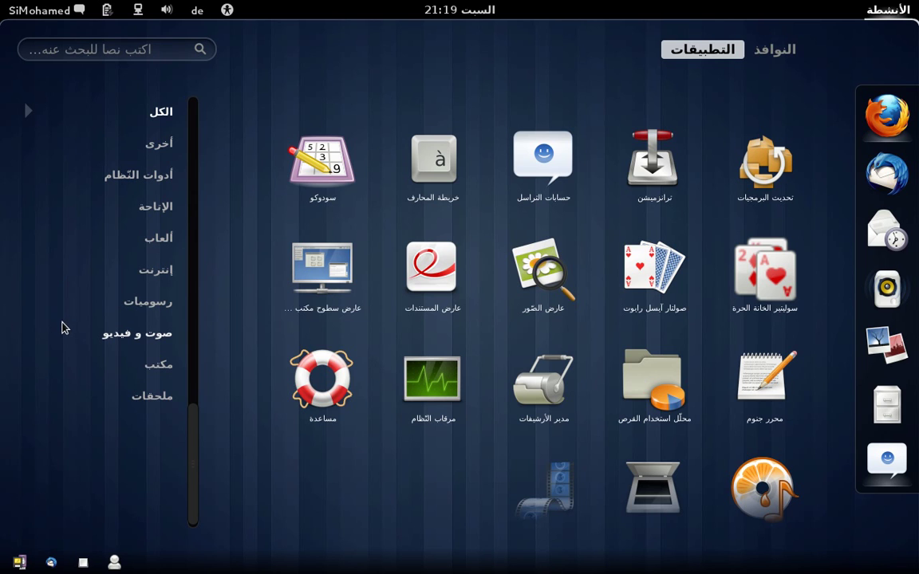
Step: Look through the System Tools, Games and Internet application categories and return to showing all applications
{"action": "left_click", "coordinate": [119, 174]}
{"action": "left_click", "coordinate": [138, 238]}
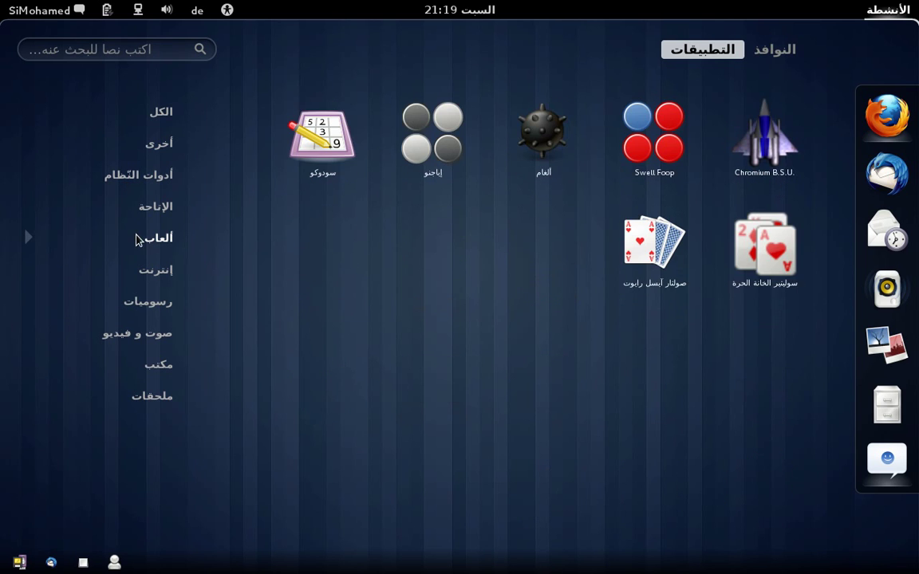
{"action": "left_click", "coordinate": [134, 270]}
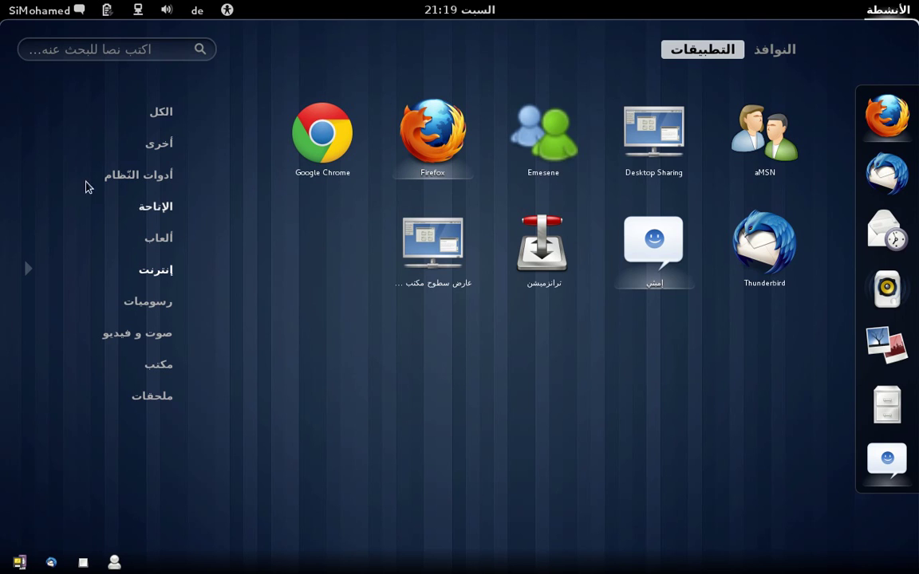
{"action": "left_click", "coordinate": [160, 110]}
Step: Search the overview for "ter" and clear the search
{"action": "left_click", "coordinate": [131, 53]}
{"action": "type", "text": "ter"}
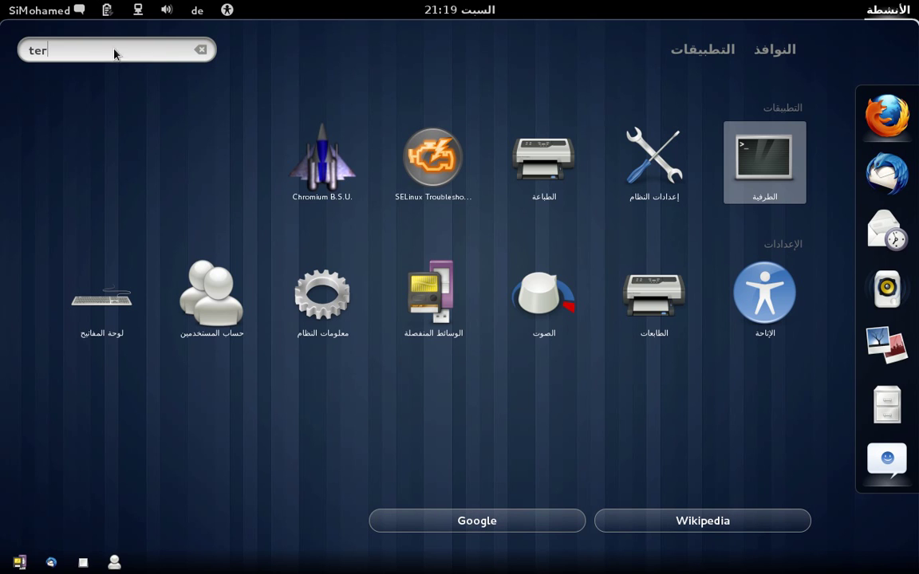
{"action": "left_click", "coordinate": [204, 51]}
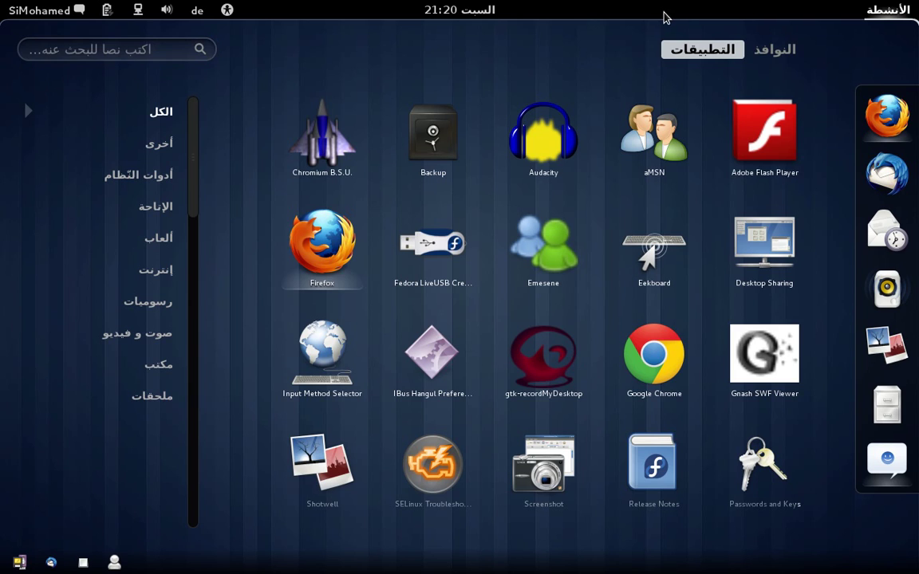
Step: Move the Firefox window from the first workspace to the empty second one and activate it there
{"action": "key", "text": "Escape"}
{"action": "key", "text": "super"}
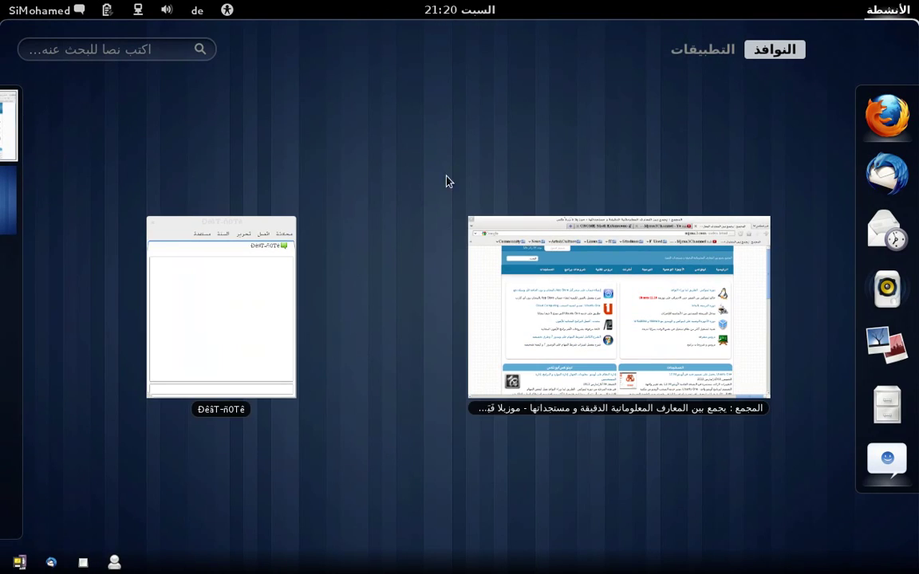
{"action": "mouse_move", "coordinate": [36, 187]}
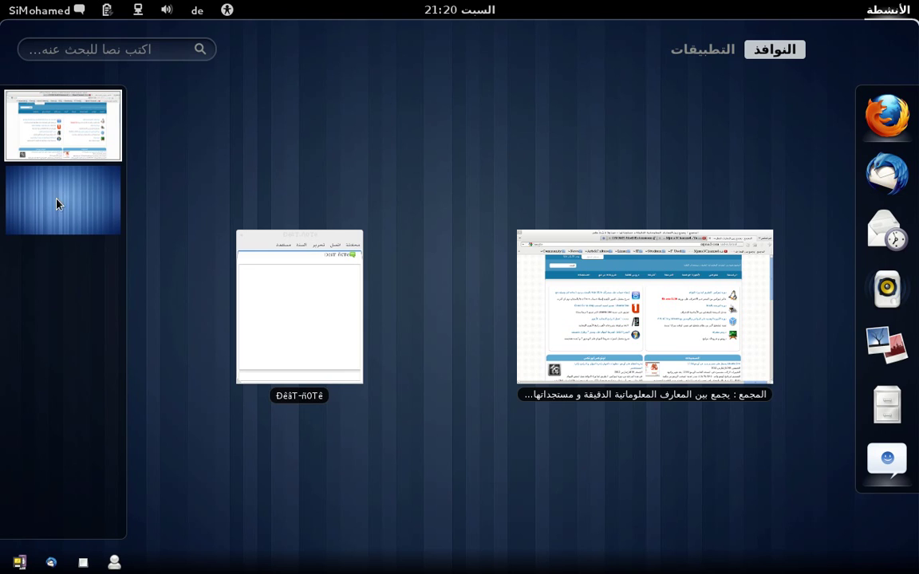
{"action": "left_click_drag", "start_coordinate": [46, 113], "coordinate": [51, 205]}
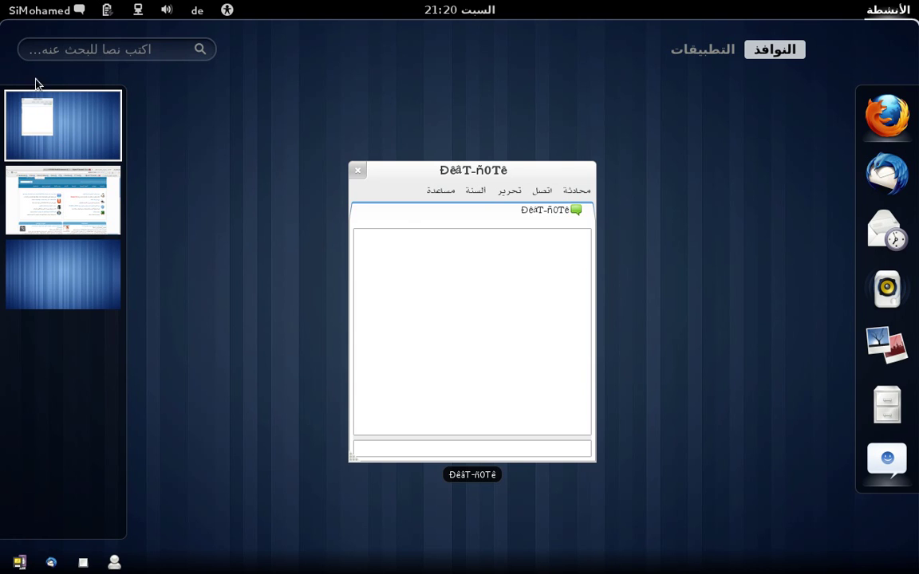
{"action": "left_click", "coordinate": [51, 203]}
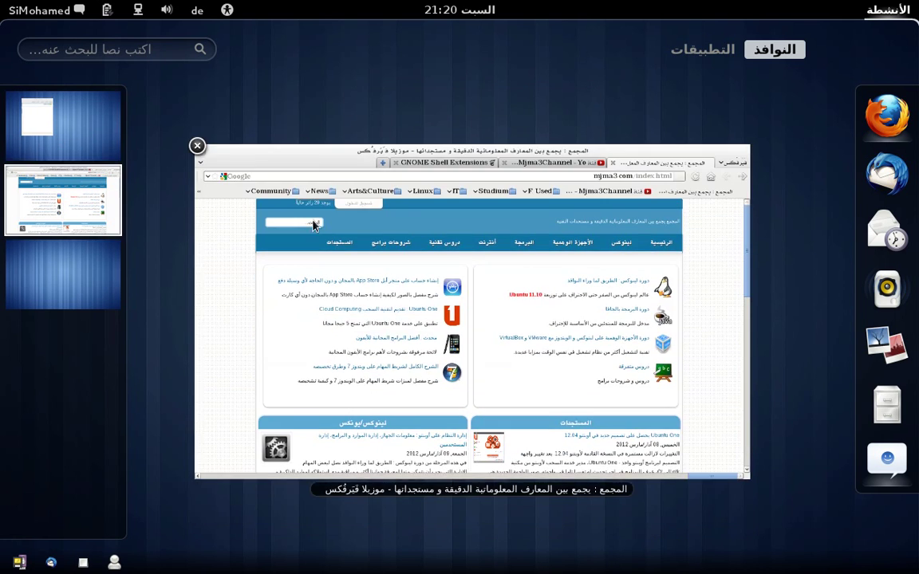
{"action": "left_click", "coordinate": [356, 165]}
Step: Display the Firefox window's options for moving to another workspace and dismiss them without choosing one
{"action": "right_click", "coordinate": [214, 32]}
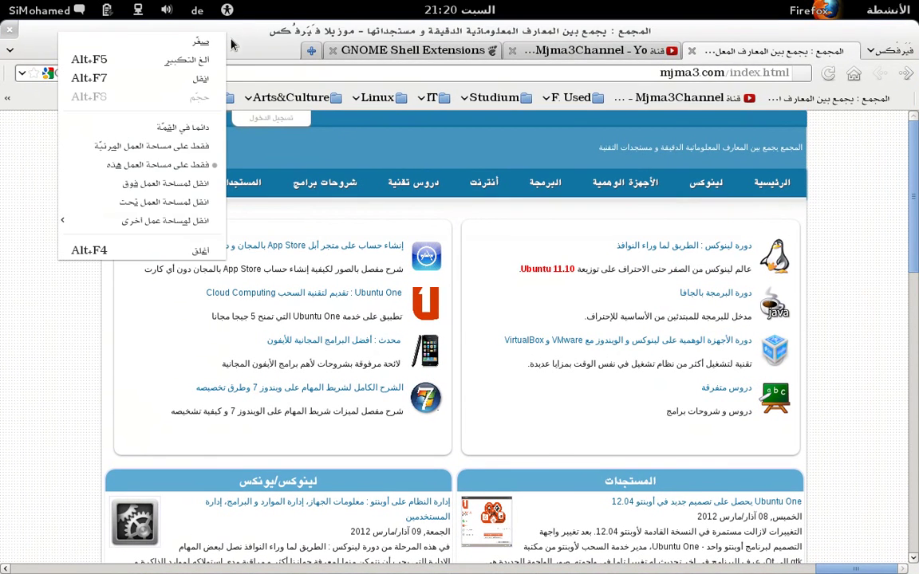
{"action": "mouse_move", "coordinate": [172, 213]}
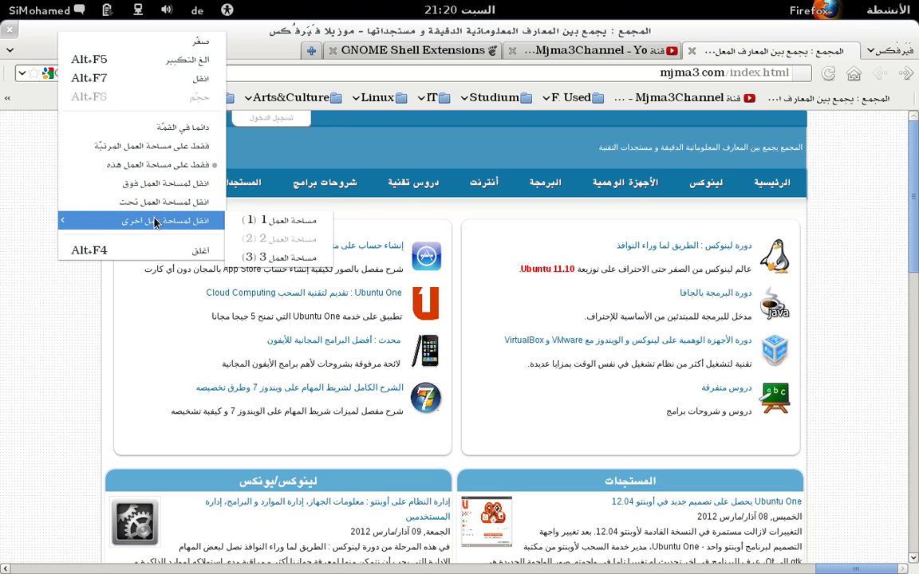
{"action": "left_click", "coordinate": [367, 211]}
Step: Launch Add/Remove Software from the System Tools application category
{"action": "mouse_move", "coordinate": [916, 3]}
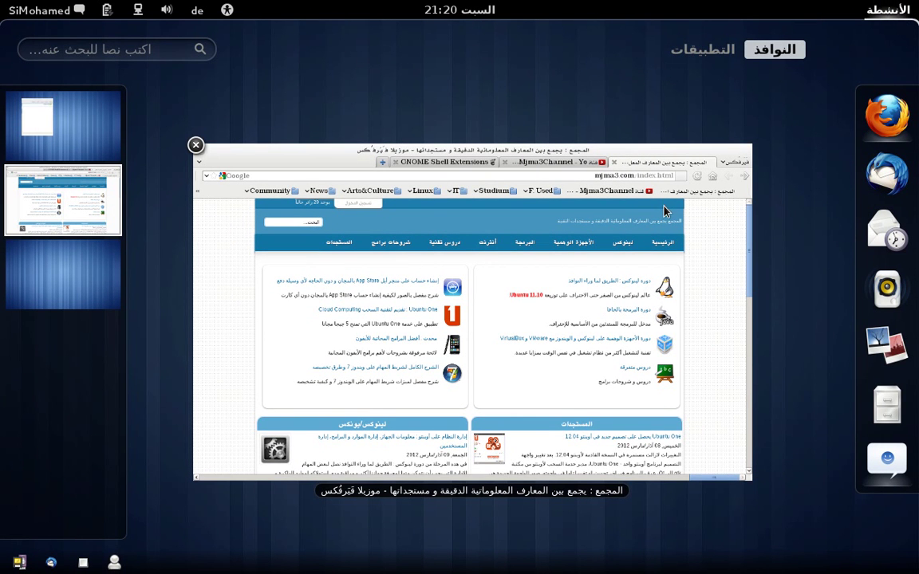
{"action": "left_click", "coordinate": [703, 51]}
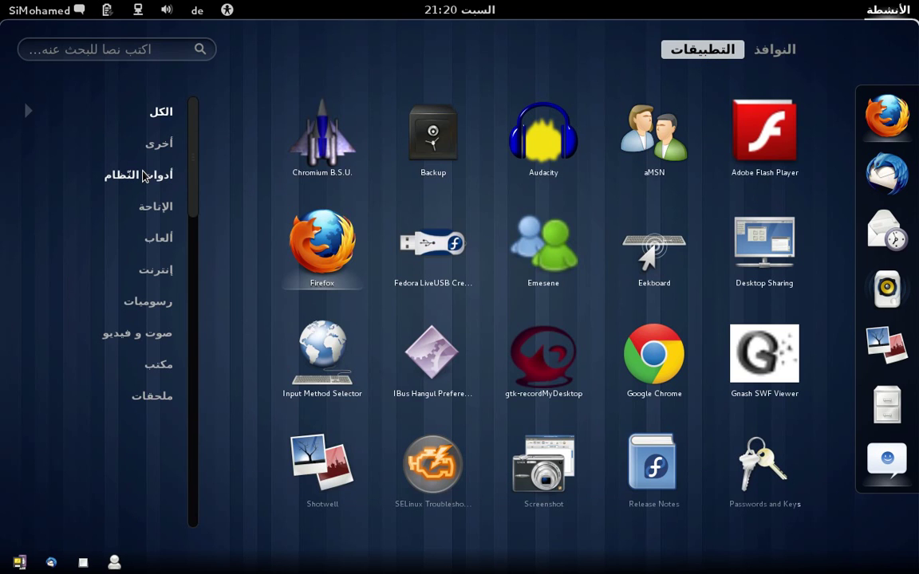
{"action": "left_click", "coordinate": [144, 175]}
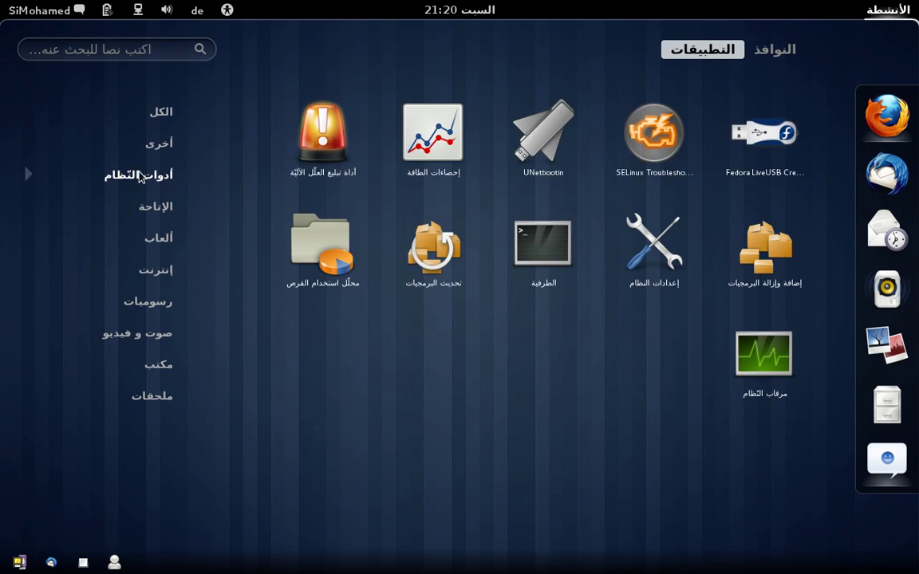
{"action": "left_click", "coordinate": [766, 248]}
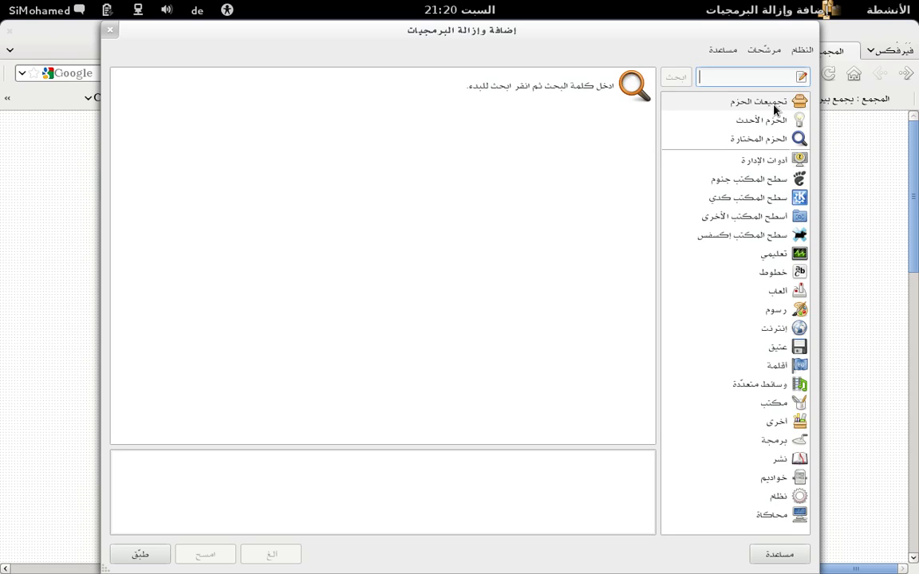
Step: Search the packages for "gimp" and mark GNU Image Manipulation Program for installation
{"action": "type", "text": "gimp"}
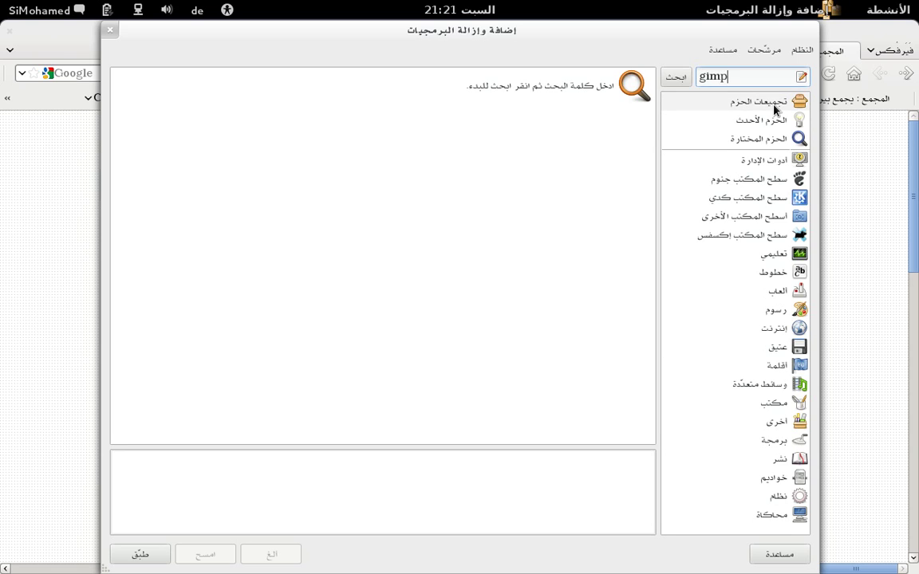
{"action": "key", "text": "Return"}
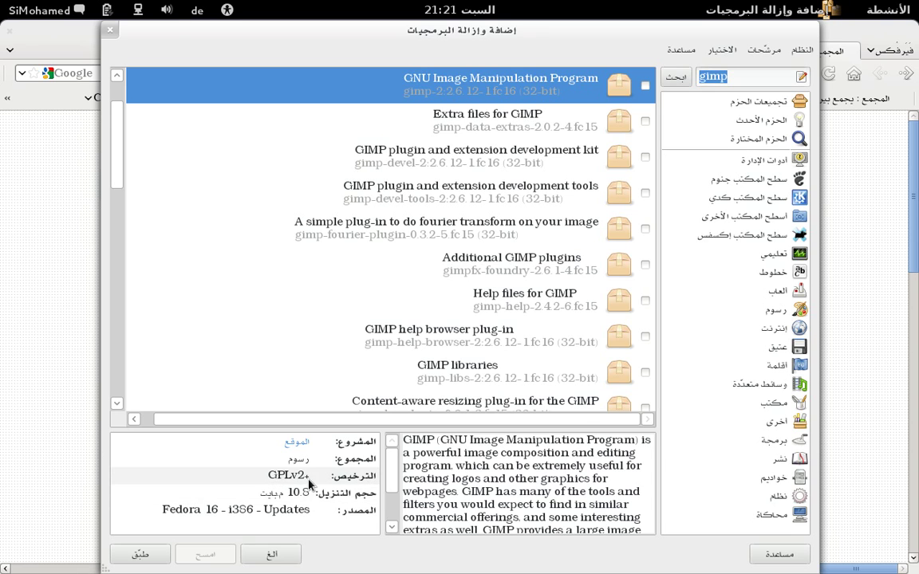
{"action": "left_click", "coordinate": [645, 86]}
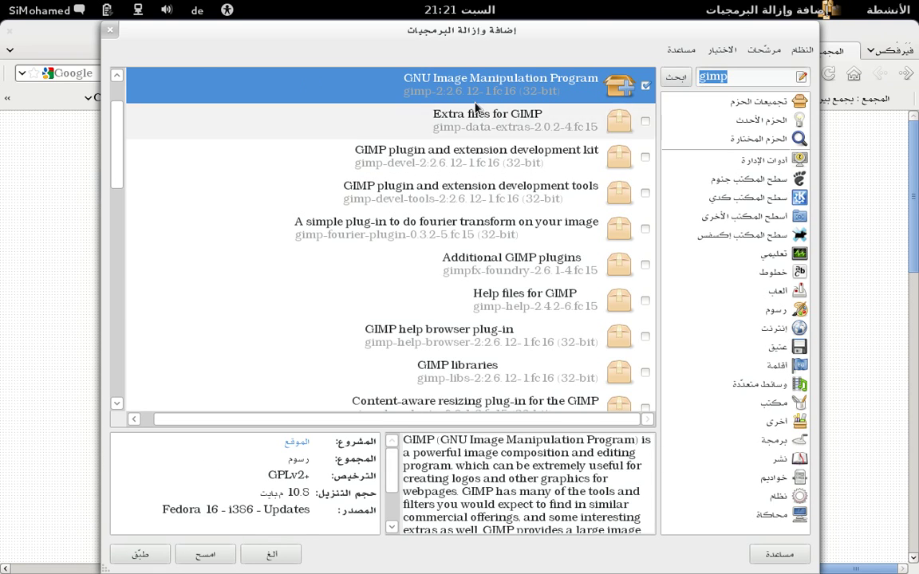
Step: Close the software manager, discarding the pending package selection
{"action": "left_click", "coordinate": [110, 31]}
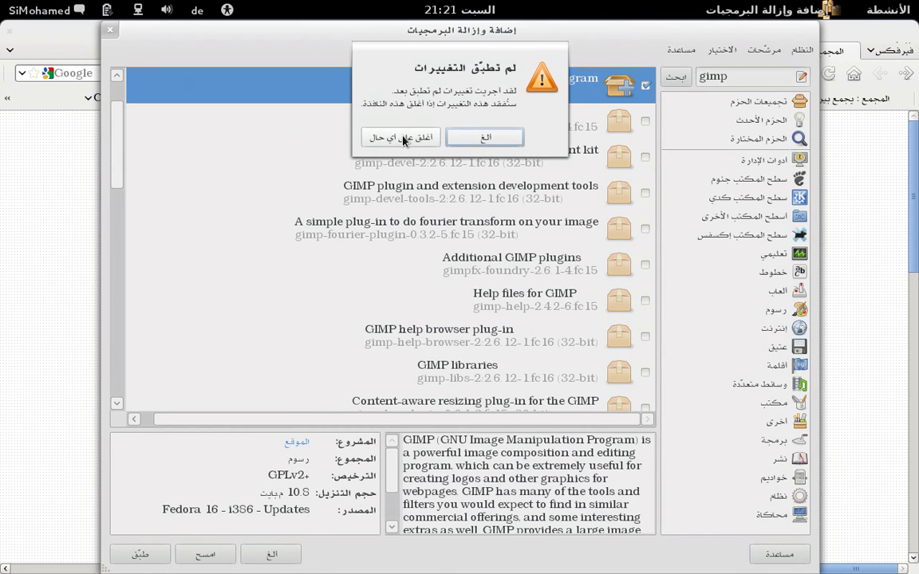
{"action": "left_click", "coordinate": [404, 142]}
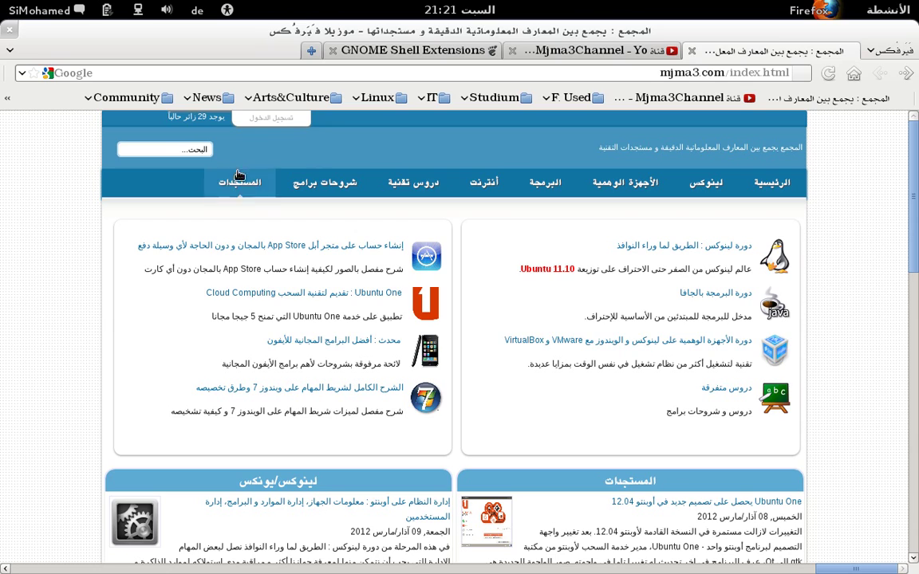
Step: Revisit the System Tools category in the applications overview
{"action": "mouse_move", "coordinate": [916, 7]}
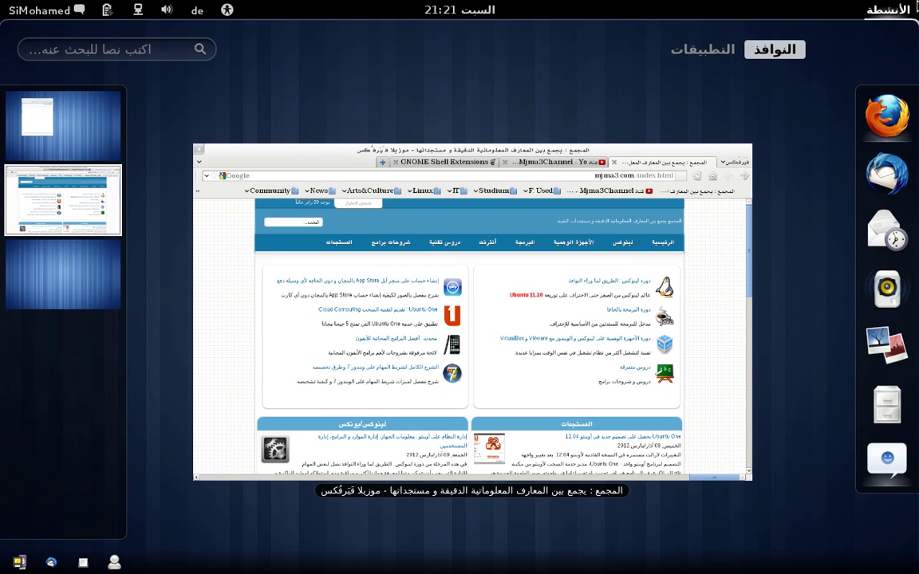
{"action": "left_click", "coordinate": [720, 50]}
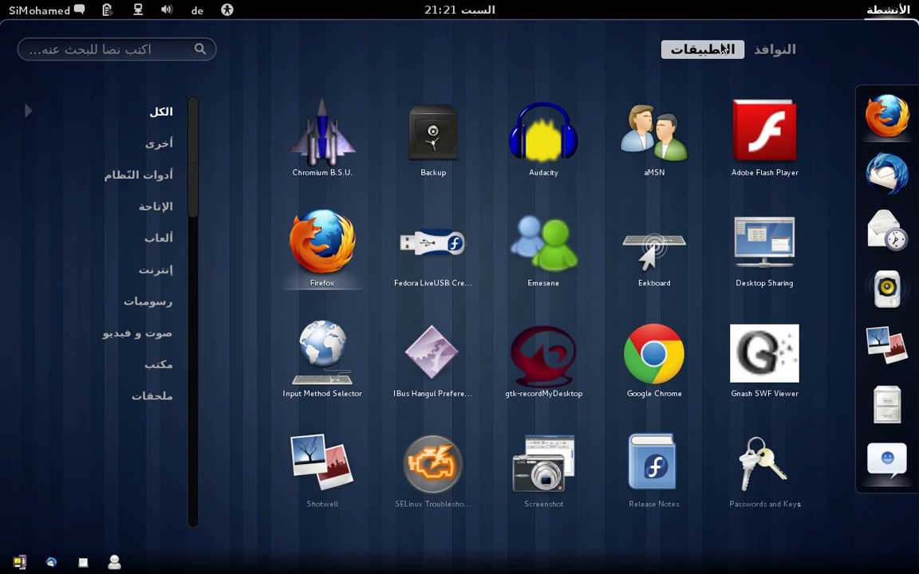
{"action": "left_click", "coordinate": [121, 177]}
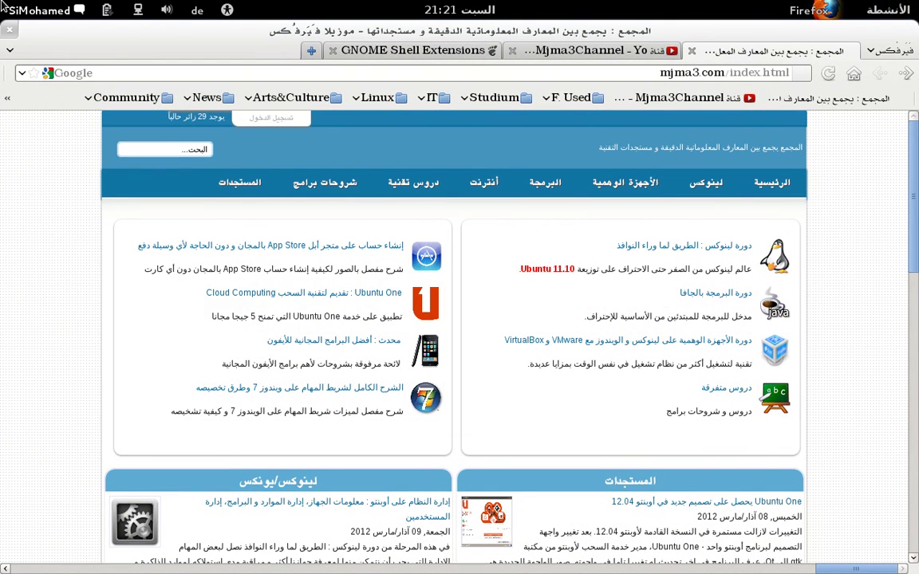
Step: Open the Background settings in System Settings from the user menu
{"action": "left_click", "coordinate": [4, 7]}
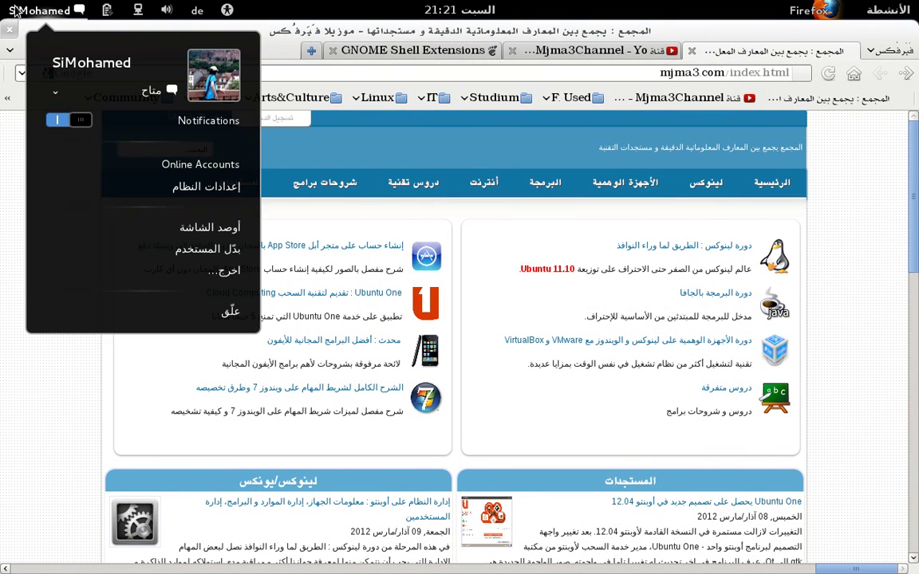
{"action": "left_click", "coordinate": [206, 188]}
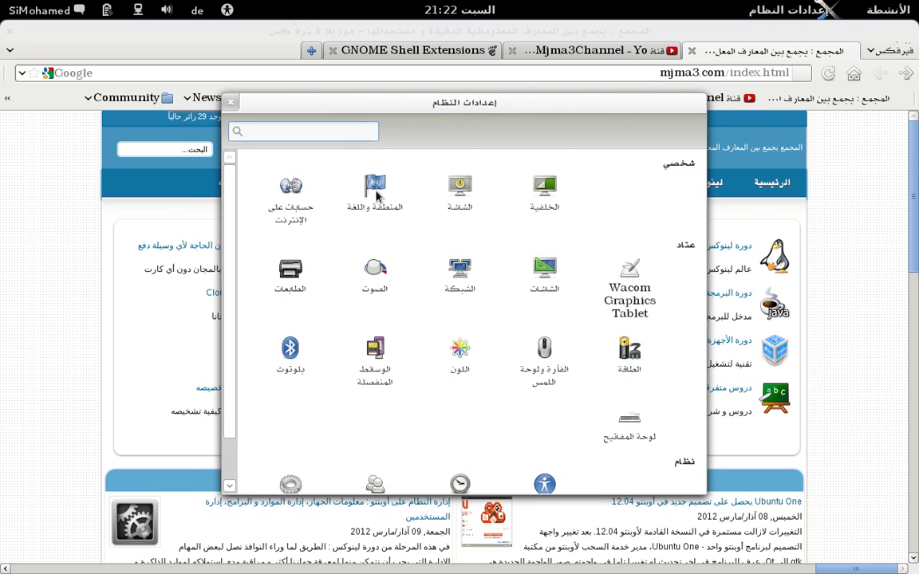
{"action": "left_click", "coordinate": [532, 195]}
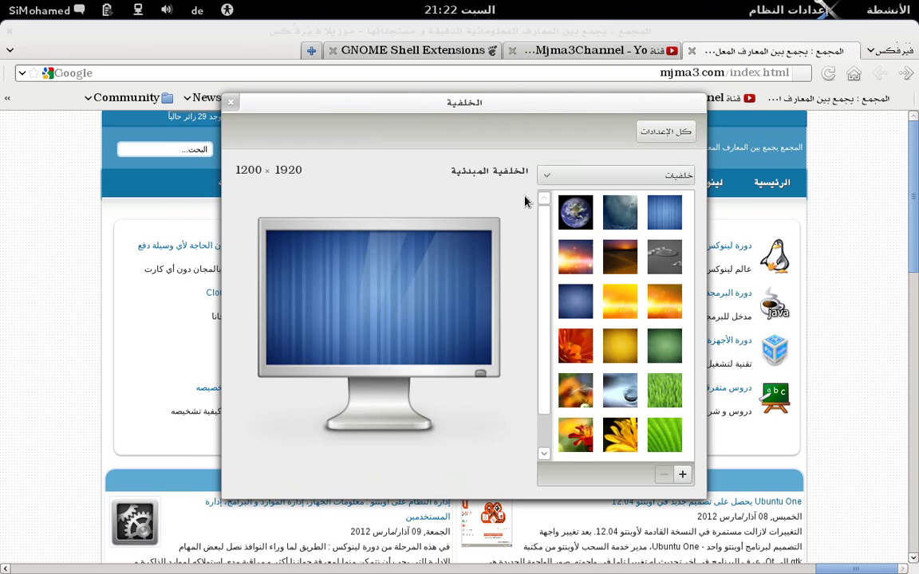
Step: Preview the Terraform Blue wallpaper in the activities overview and restore the default blue striped background
{"action": "left_click", "coordinate": [576, 303]}
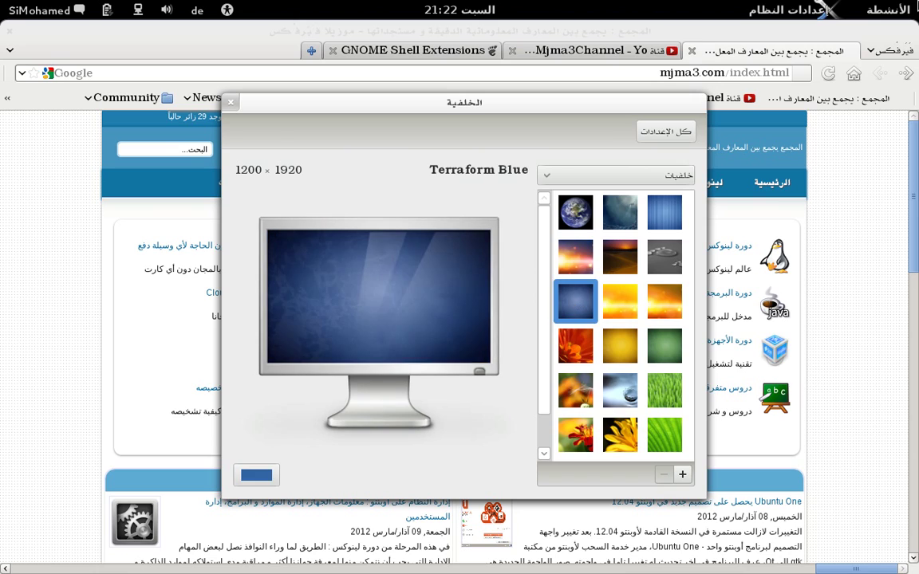
{"action": "mouse_move", "coordinate": [917, 2]}
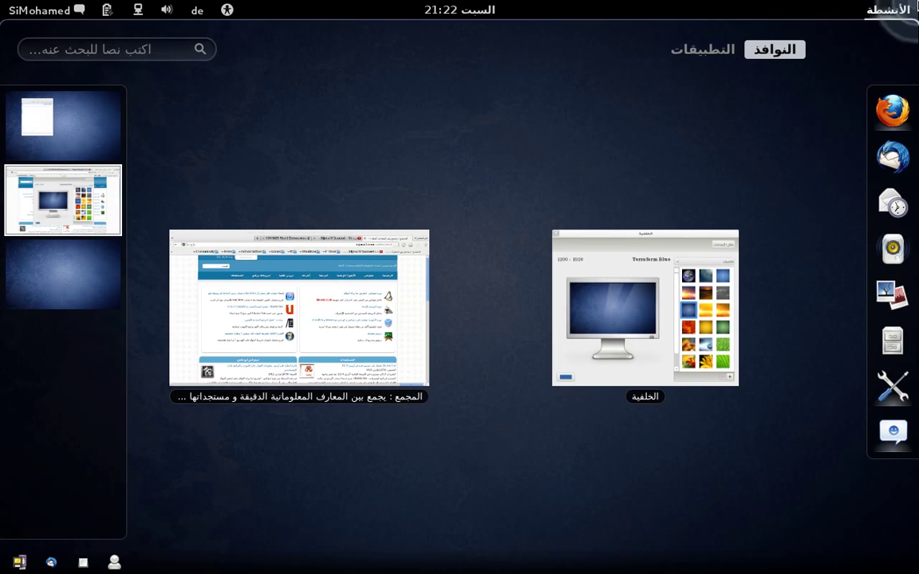
{"action": "left_click", "coordinate": [618, 329]}
{"action": "left_click", "coordinate": [659, 223]}
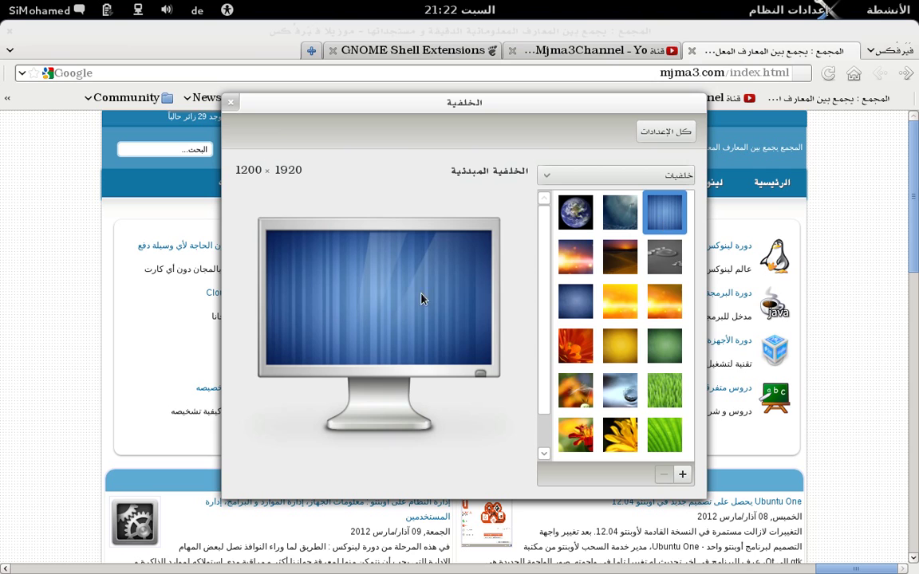
Step: Set the bright green leaf wallpaper as the background, preview it on the empty workspace, and return to the Background settings
{"action": "left_click", "coordinate": [675, 439]}
{"action": "mouse_move", "coordinate": [918, 2]}
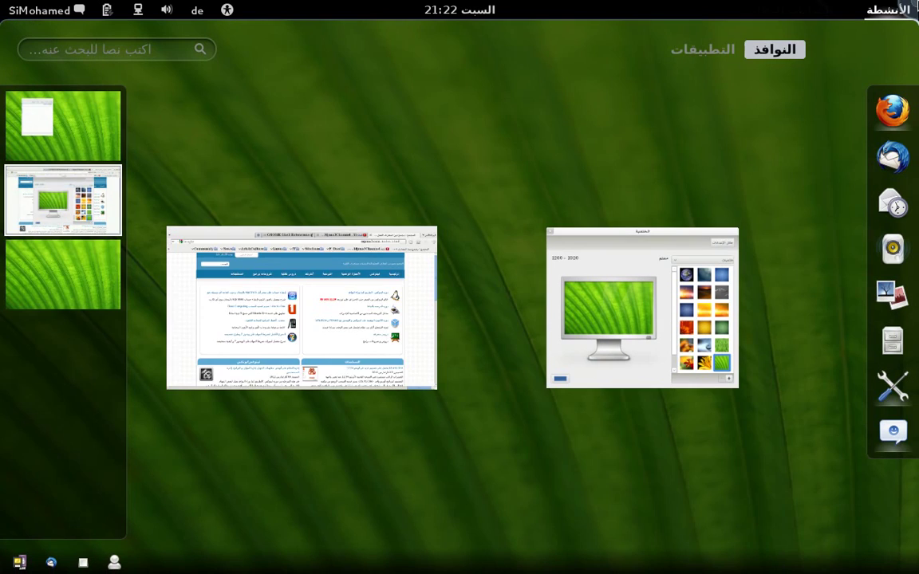
{"action": "left_click", "coordinate": [78, 283]}
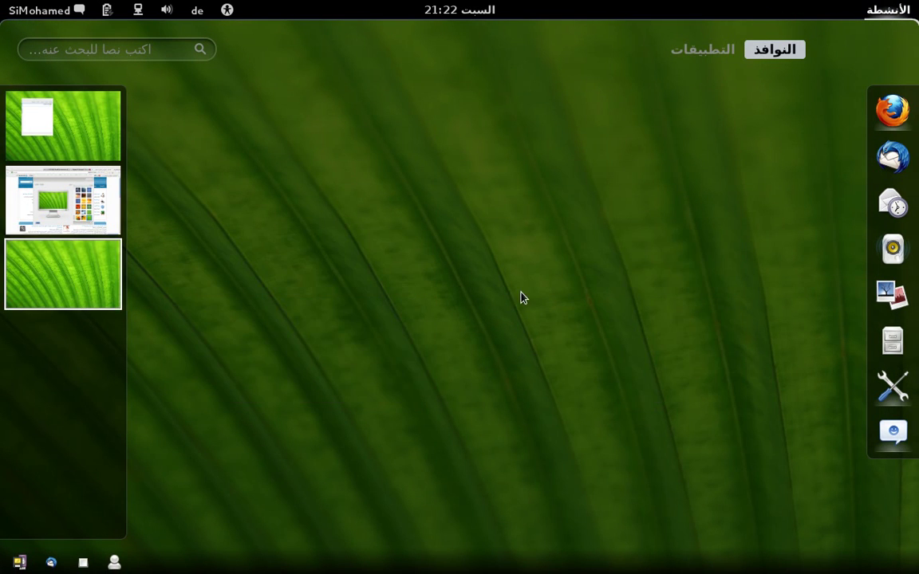
{"action": "left_click", "coordinate": [515, 300]}
{"action": "mouse_move", "coordinate": [916, 6]}
{"action": "left_click", "coordinate": [34, 205]}
{"action": "left_click", "coordinate": [651, 348]}
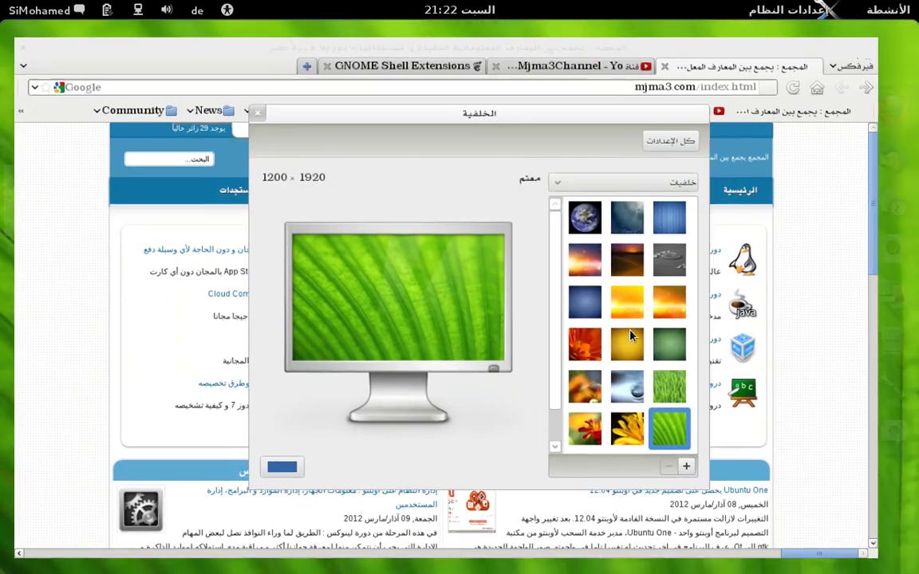
Step: Open the Region and Language settings and look through the display languages available to add, without adding any
{"action": "left_click", "coordinate": [665, 133]}
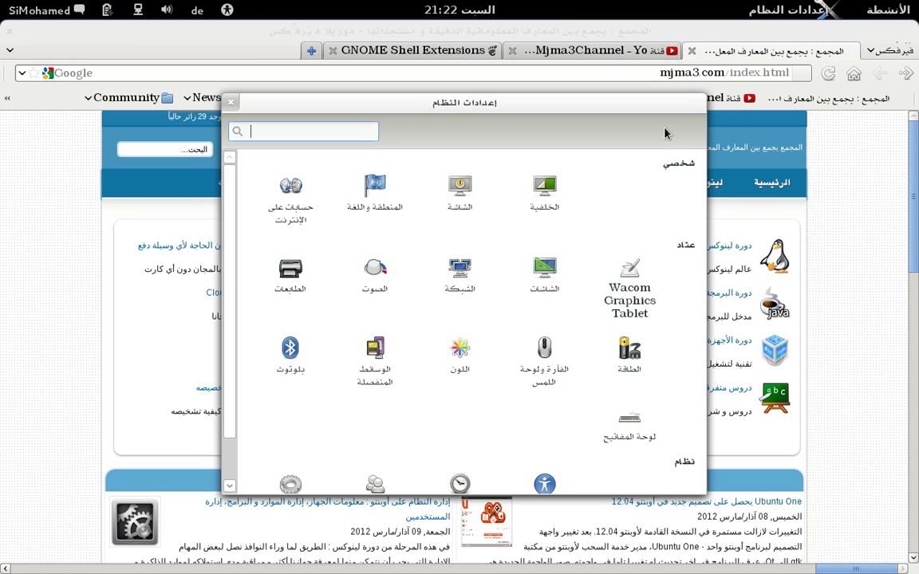
{"action": "left_click", "coordinate": [371, 186]}
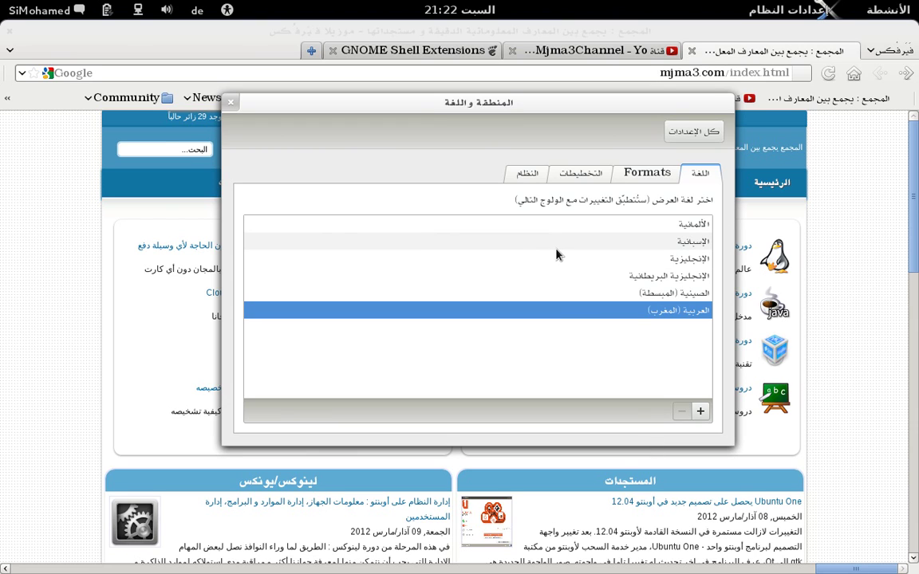
{"action": "left_click", "coordinate": [700, 410]}
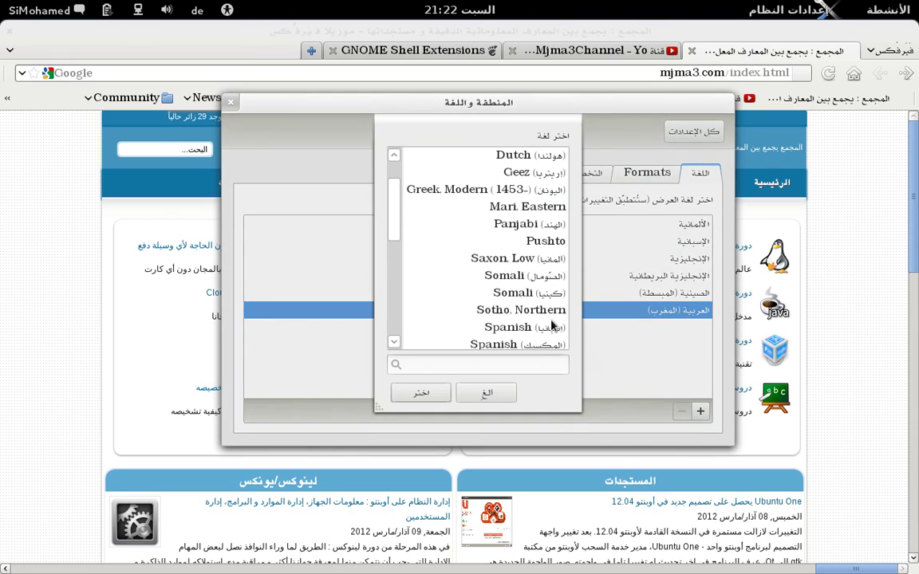
{"action": "scroll", "coordinate": [515, 263], "scroll_direction": "down", "scroll_amount": 8}
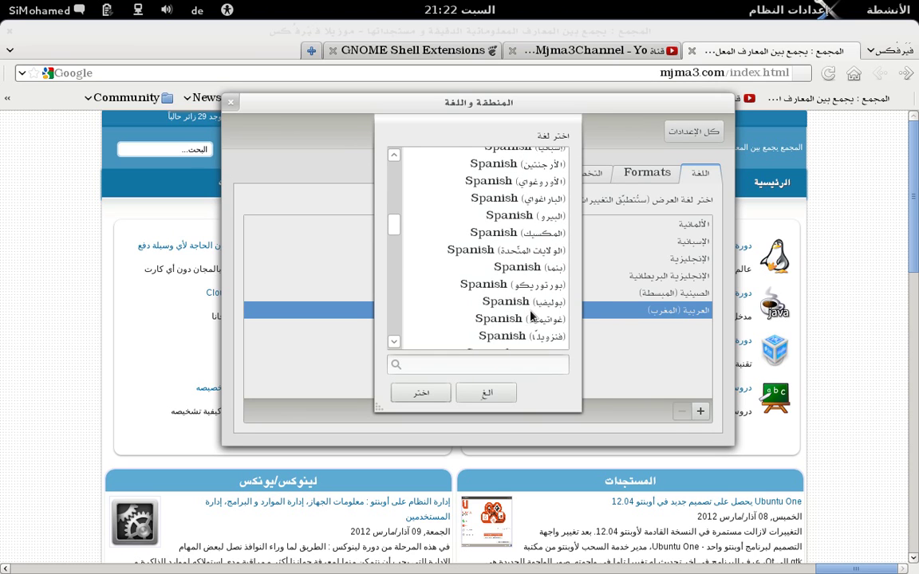
{"action": "left_click", "coordinate": [529, 311]}
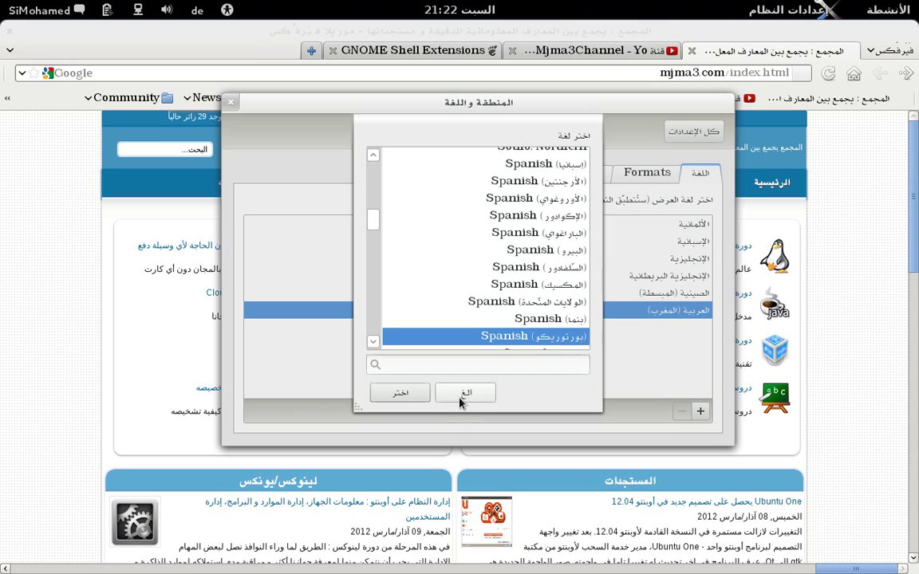
{"action": "left_click", "coordinate": [463, 397]}
Step: Show the keyboard layouts and look through the input sources available to add, cancelling the Arabic selection
{"action": "left_click", "coordinate": [581, 177]}
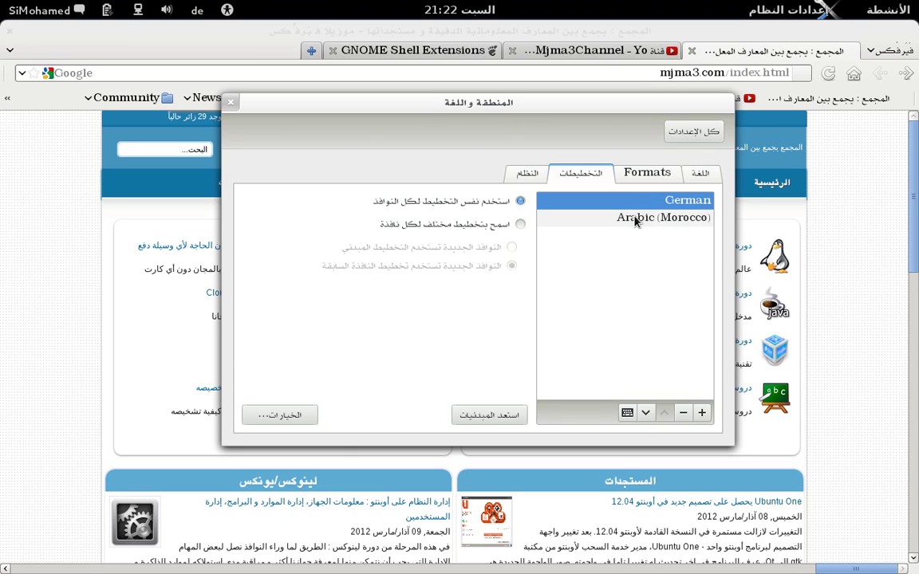
{"action": "left_click", "coordinate": [197, 9]}
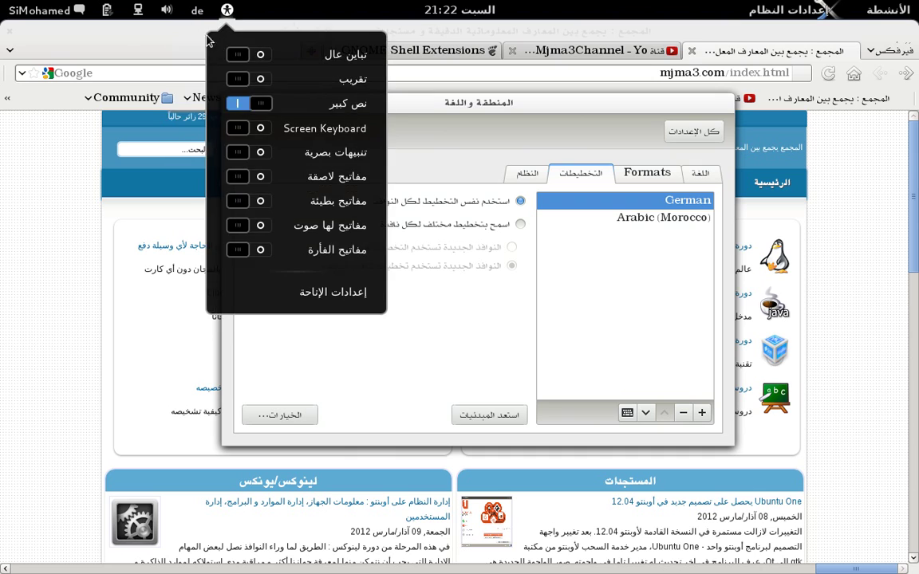
{"action": "left_click", "coordinate": [564, 289]}
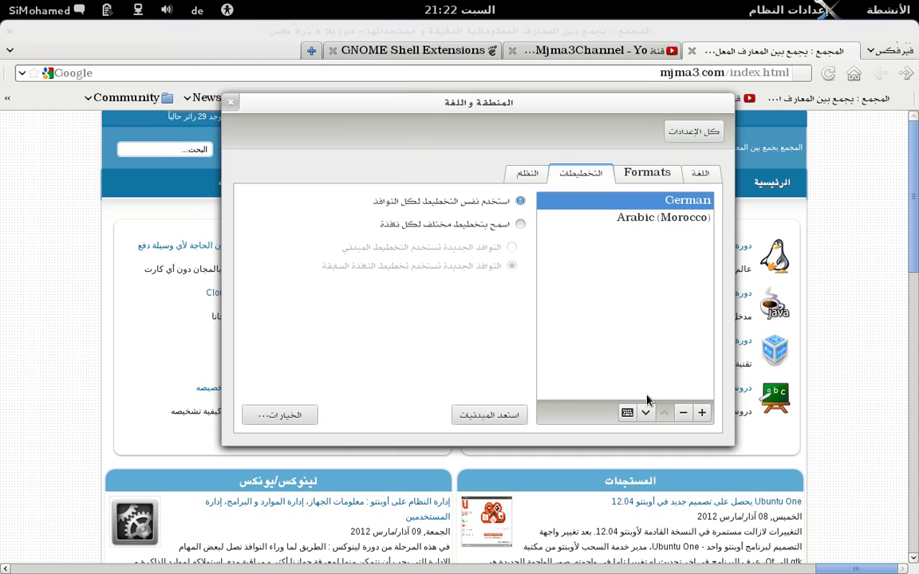
{"action": "left_click", "coordinate": [703, 413]}
{"action": "scroll", "coordinate": [515, 200], "scroll_direction": "down", "scroll_amount": 3}
{"action": "scroll", "coordinate": [514, 199], "scroll_direction": "up", "scroll_amount": 3}
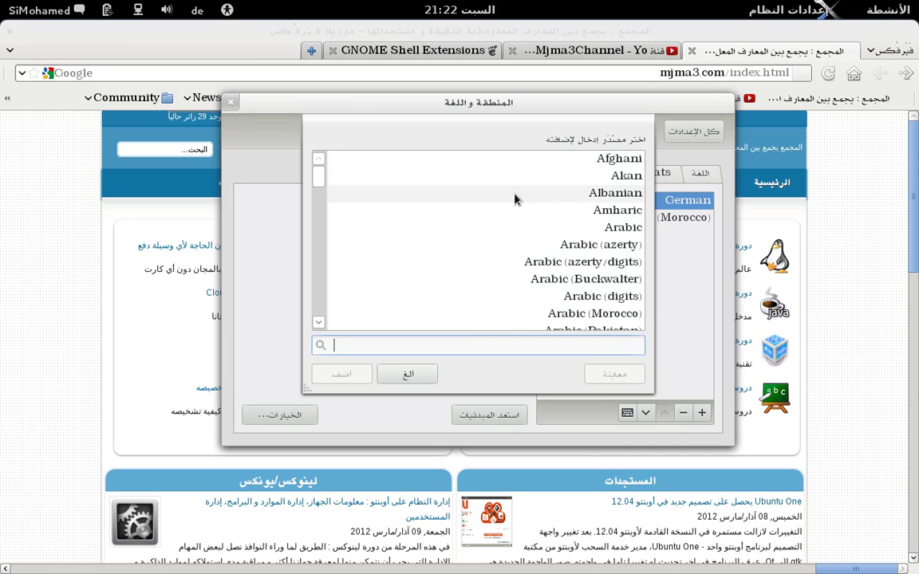
{"action": "left_click", "coordinate": [499, 228]}
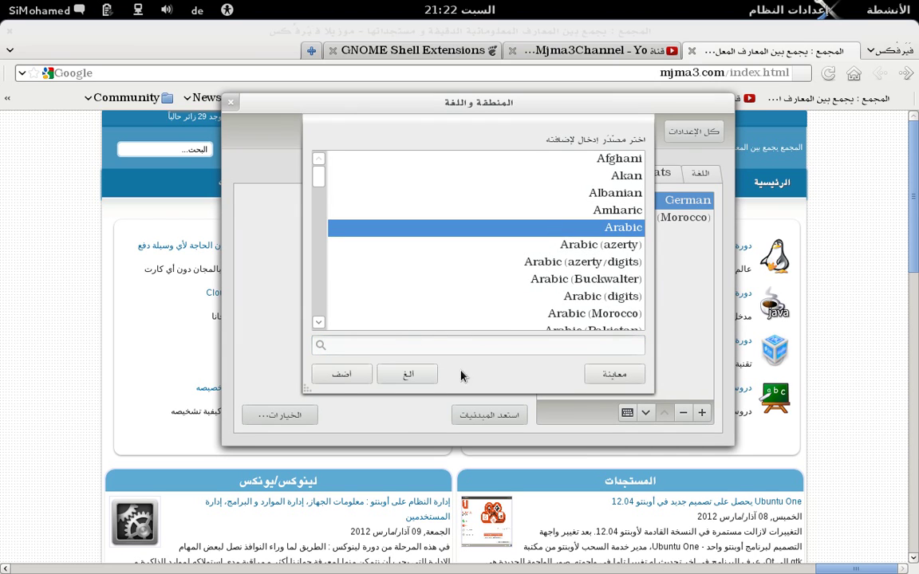
{"action": "left_click", "coordinate": [407, 374]}
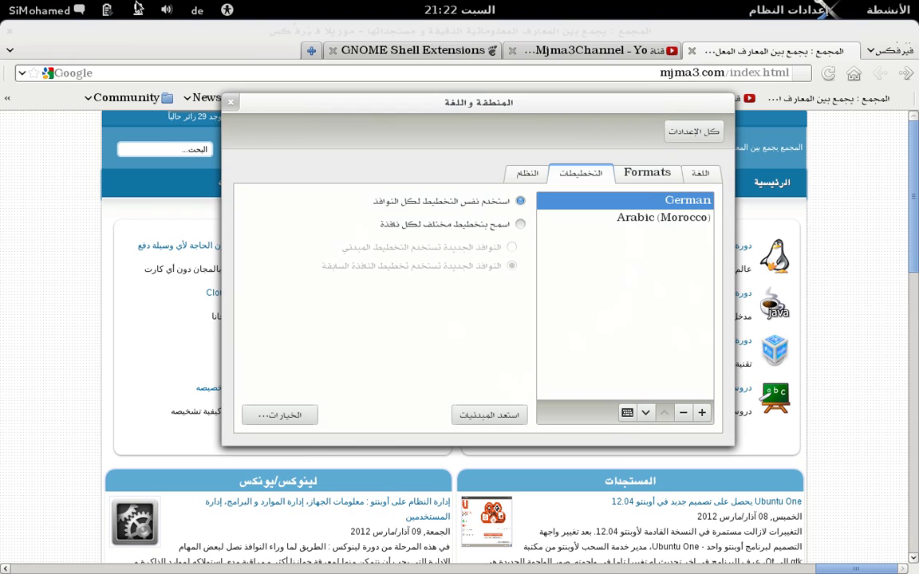
Step: Switch the active keyboard layout to Arabic (Morocco) and back to German
{"action": "left_click", "coordinate": [194, 9]}
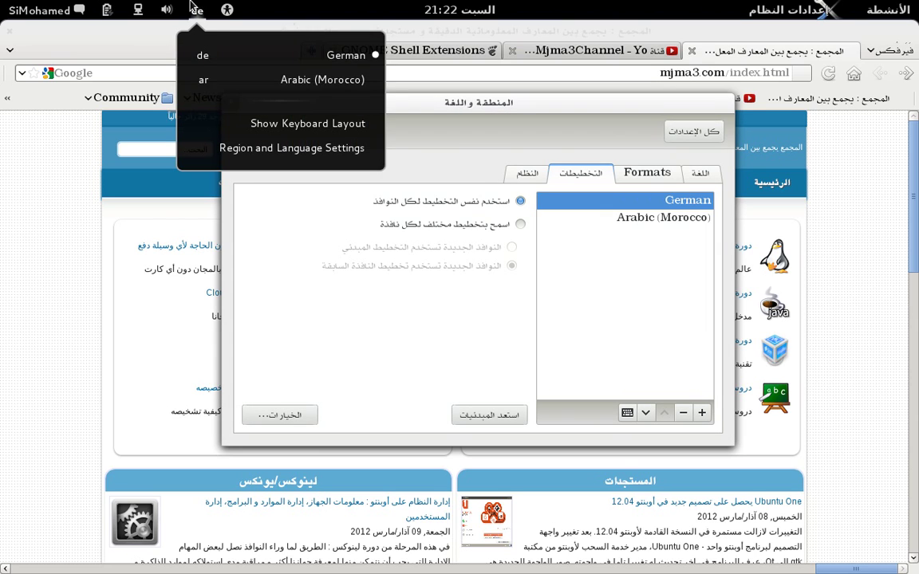
{"action": "left_click", "coordinate": [244, 79]}
{"action": "left_click", "coordinate": [197, 10]}
{"action": "left_click", "coordinate": [203, 64]}
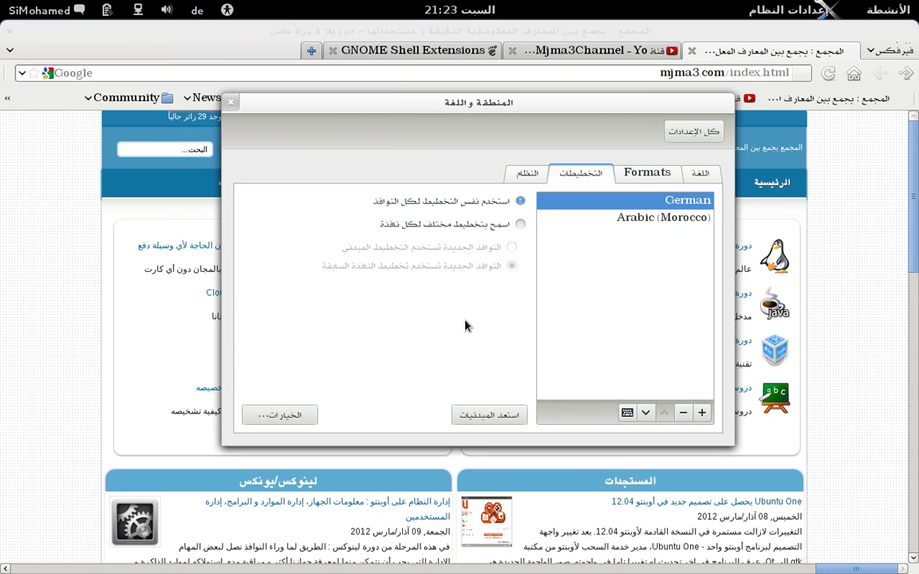
Step: Examine the Key(s) to change layout choices in the keyboard layout options, try the Alt+Shift combination, and close the options
{"action": "left_click", "coordinate": [272, 414]}
{"action": "left_click", "coordinate": [607, 281]}
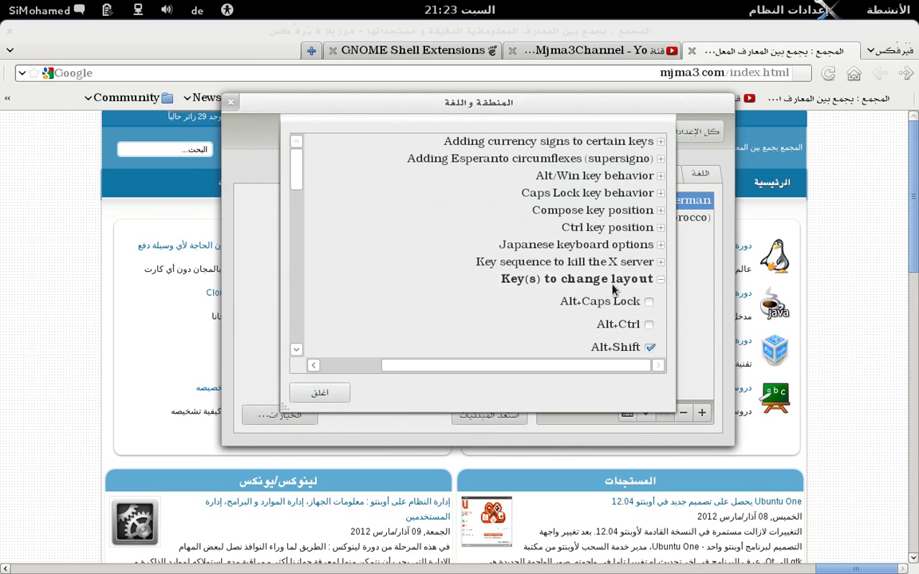
{"action": "scroll", "coordinate": [639, 303], "scroll_direction": "down", "scroll_amount": 3}
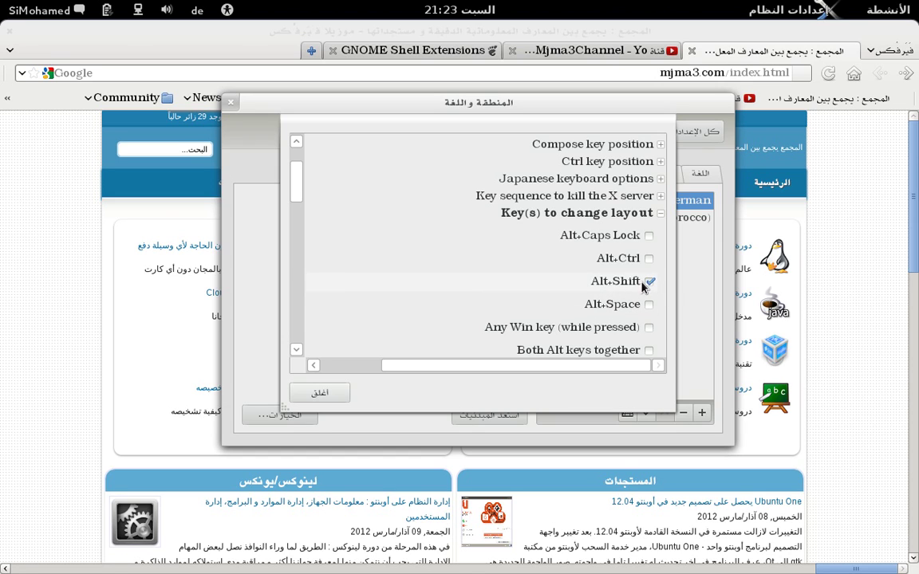
{"action": "key", "text": "alt+shift"}
{"action": "left_click", "coordinate": [319, 392]}
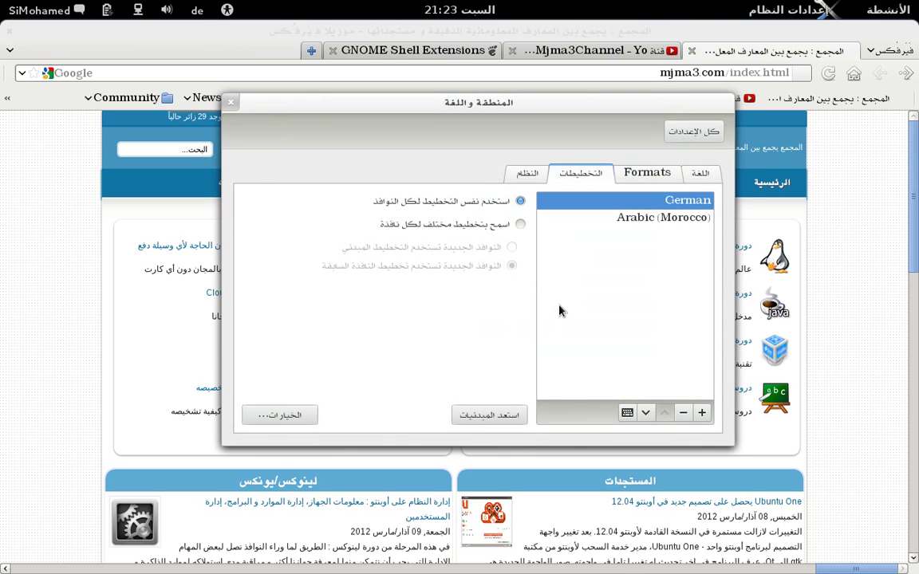
Step: Open the Sound settings and review the hardware, input, output and applications pages
{"action": "left_click", "coordinate": [692, 132]}
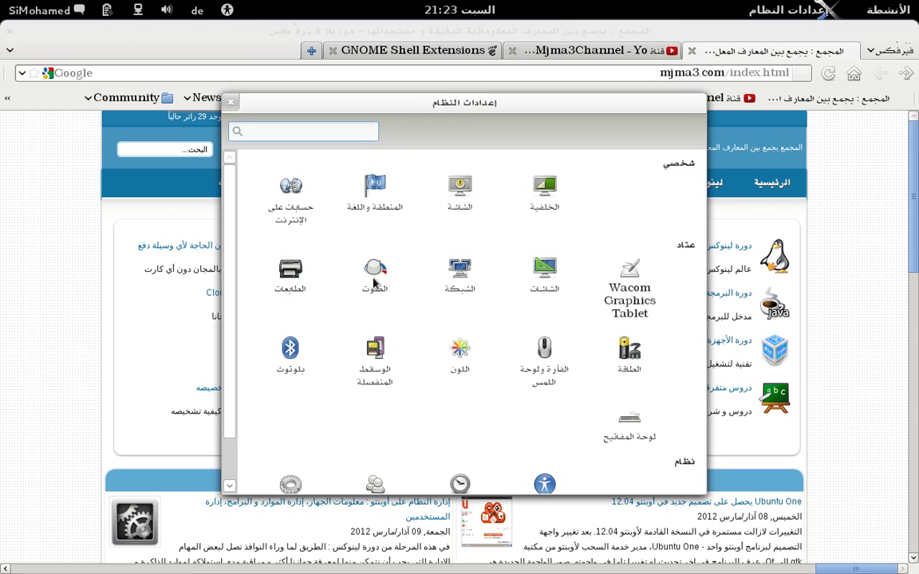
{"action": "left_click", "coordinate": [345, 239]}
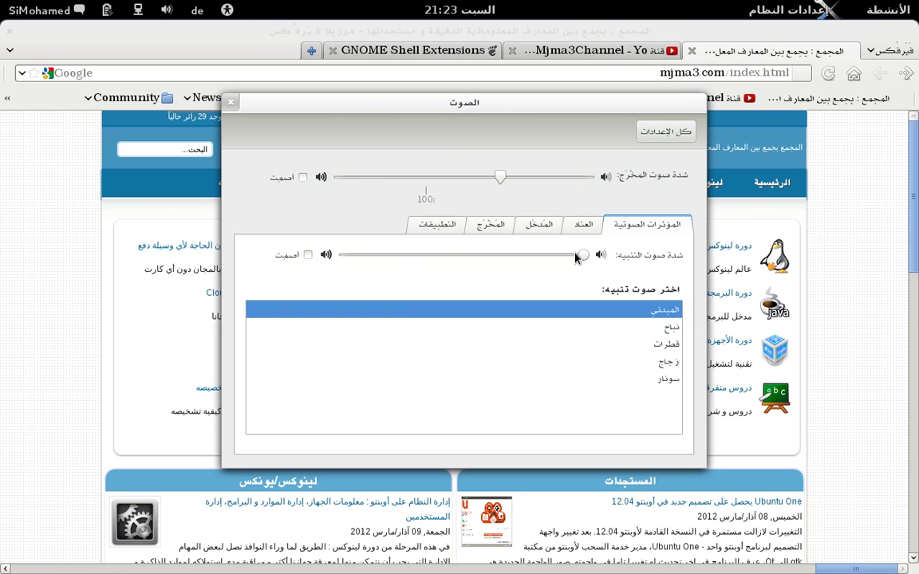
{"action": "left_click", "coordinate": [586, 226]}
{"action": "left_click", "coordinate": [522, 228]}
{"action": "left_click", "coordinate": [492, 227]}
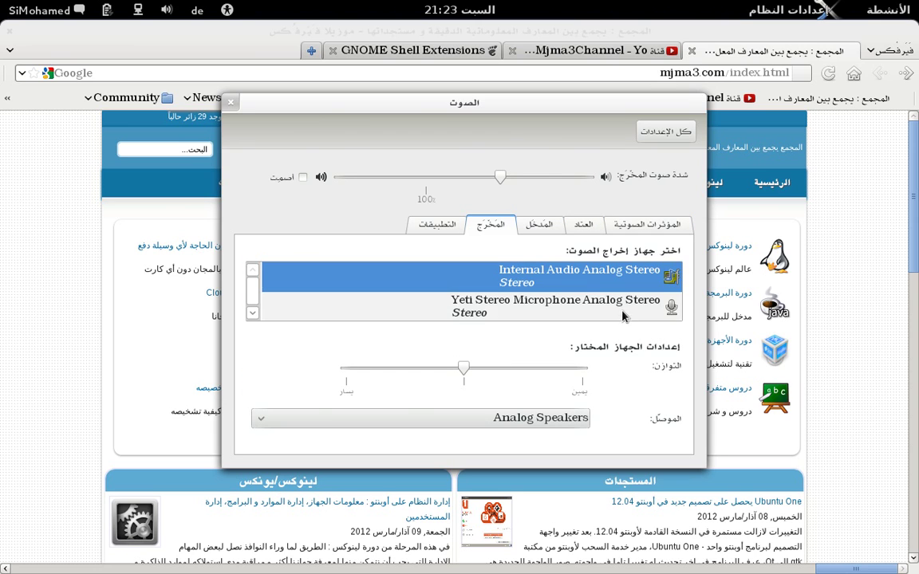
{"action": "left_click", "coordinate": [539, 226]}
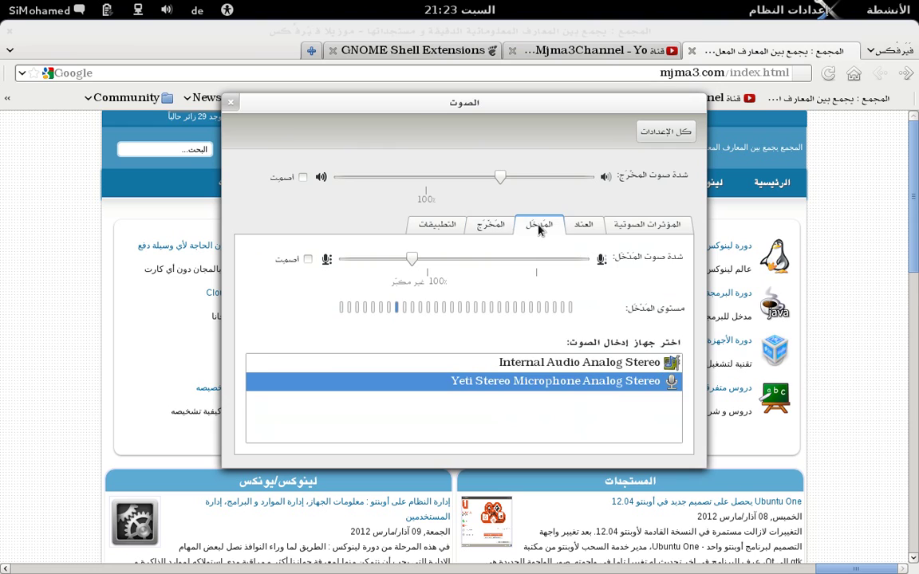
{"action": "left_click", "coordinate": [507, 230]}
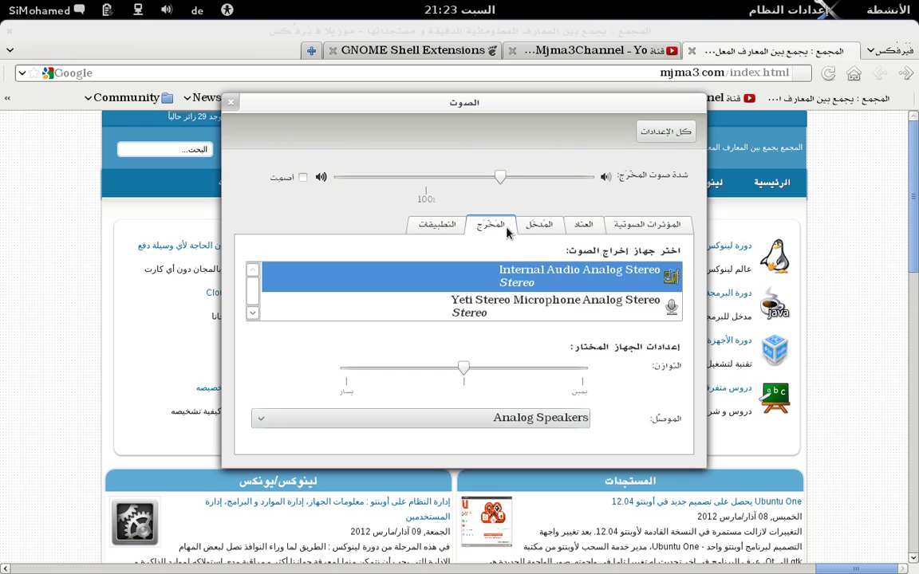
{"action": "left_click", "coordinate": [416, 224]}
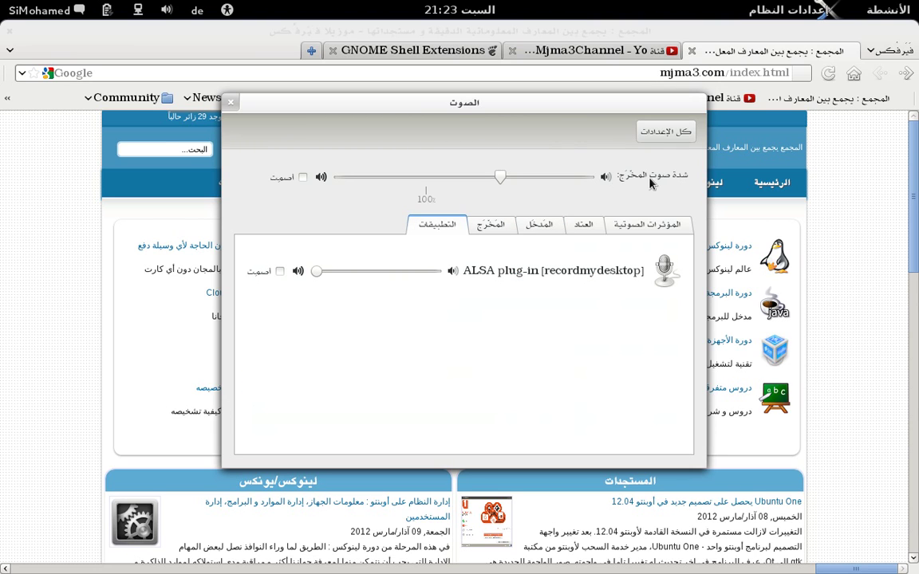
Step: Open the Network settings from the full settings overview and view the wired and wireless connections
{"action": "left_click", "coordinate": [643, 132]}
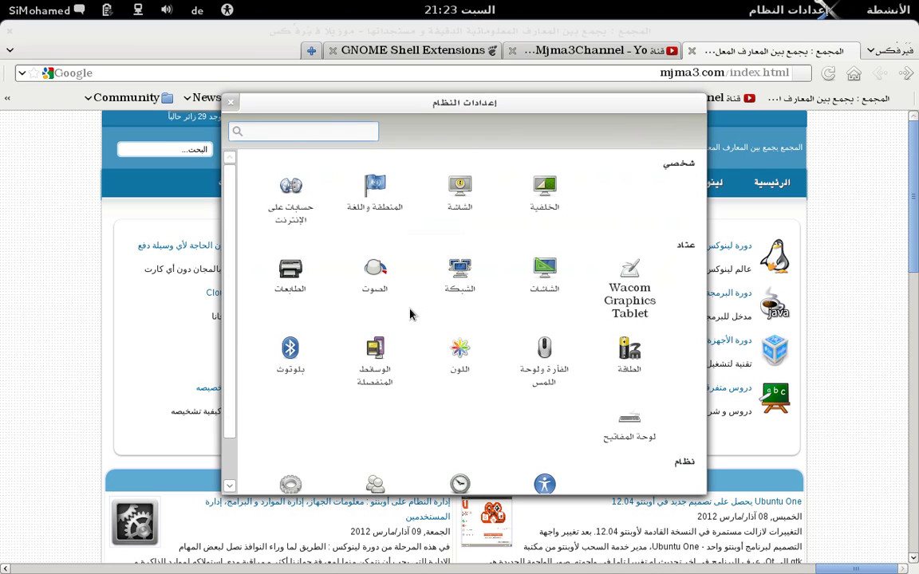
{"action": "left_click", "coordinate": [461, 270]}
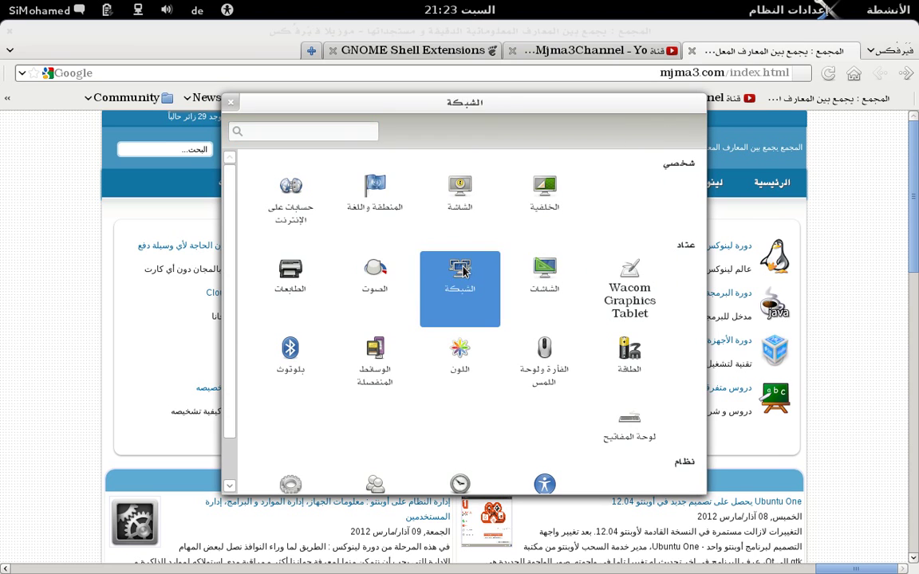
{"action": "left_click", "coordinate": [712, 200]}
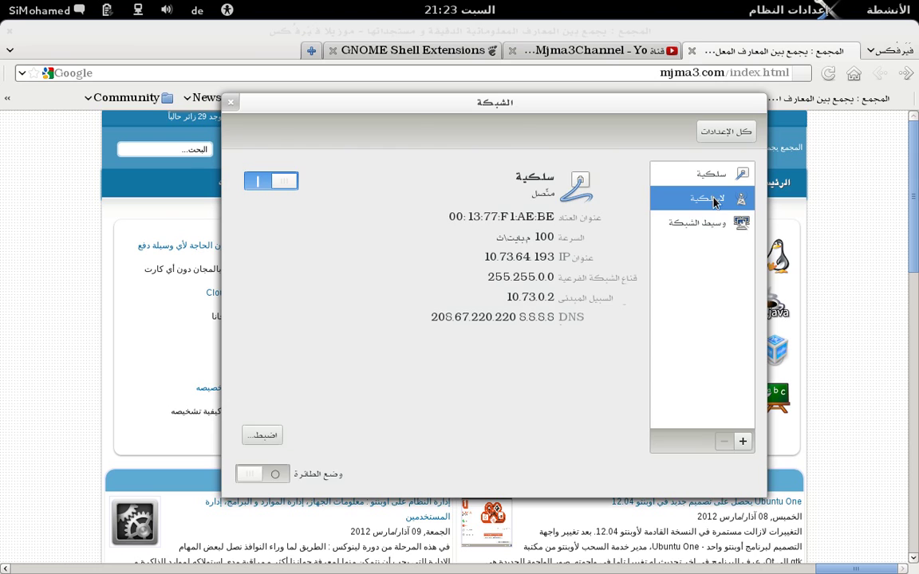
Step: Open the System Info settings and review the general computer details and the default applications
{"action": "left_click", "coordinate": [722, 132]}
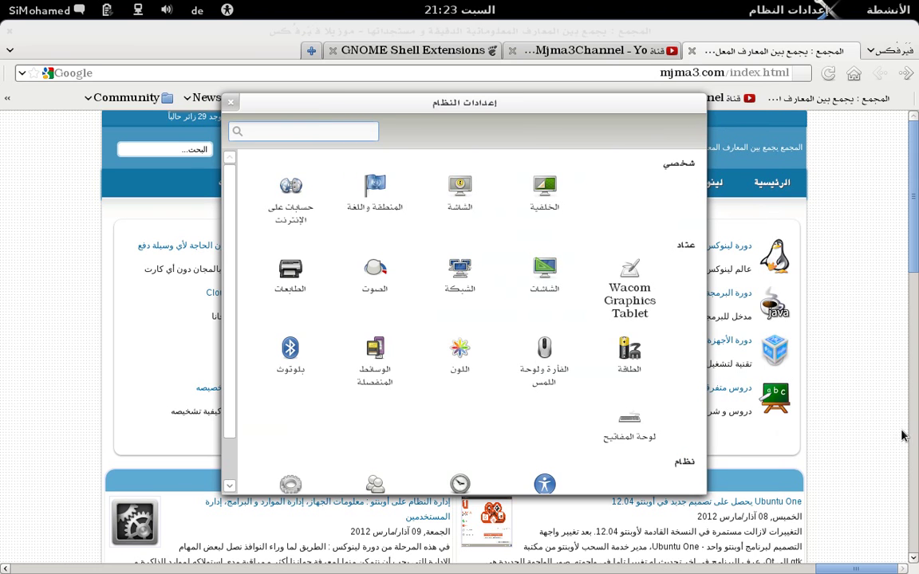
{"action": "scroll", "coordinate": [543, 306], "scroll_direction": "down", "scroll_amount": 1}
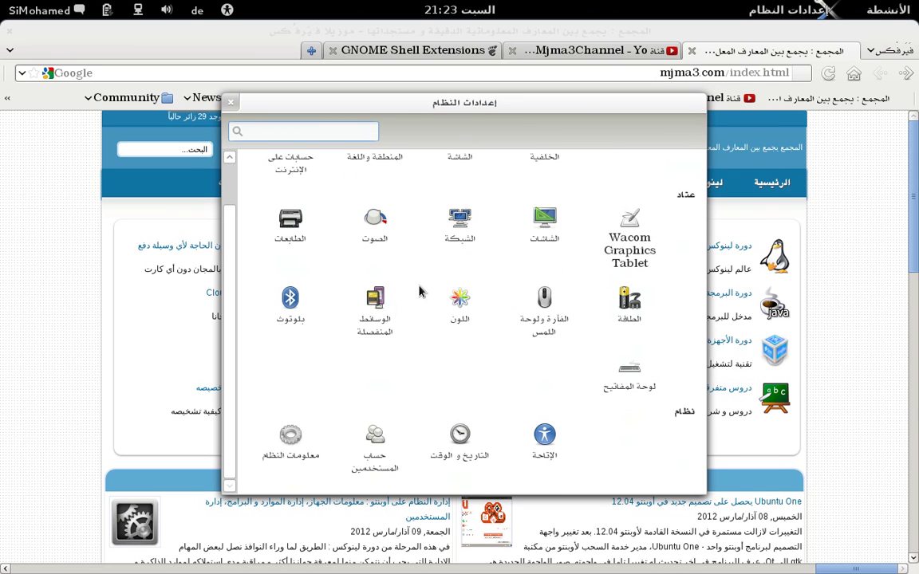
{"action": "left_click", "coordinate": [289, 436]}
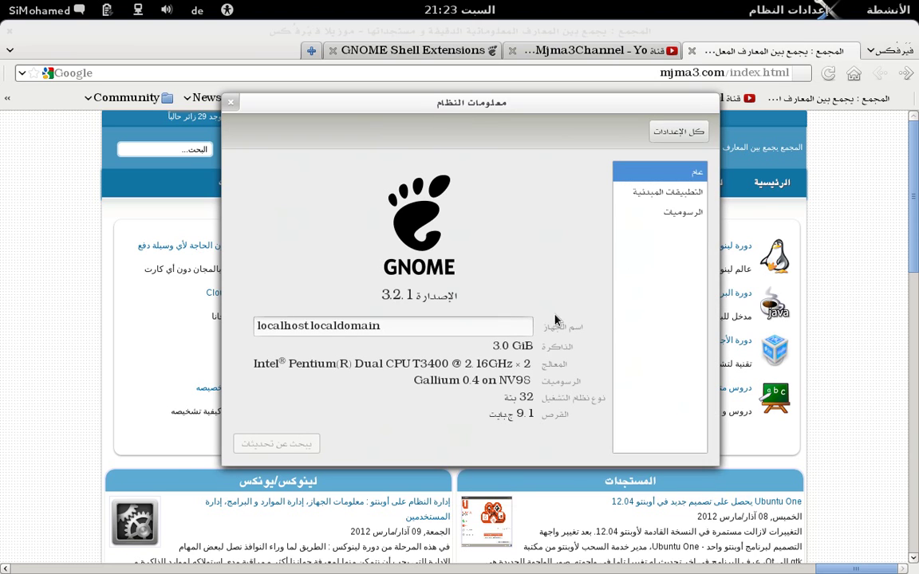
{"action": "left_click", "coordinate": [663, 194]}
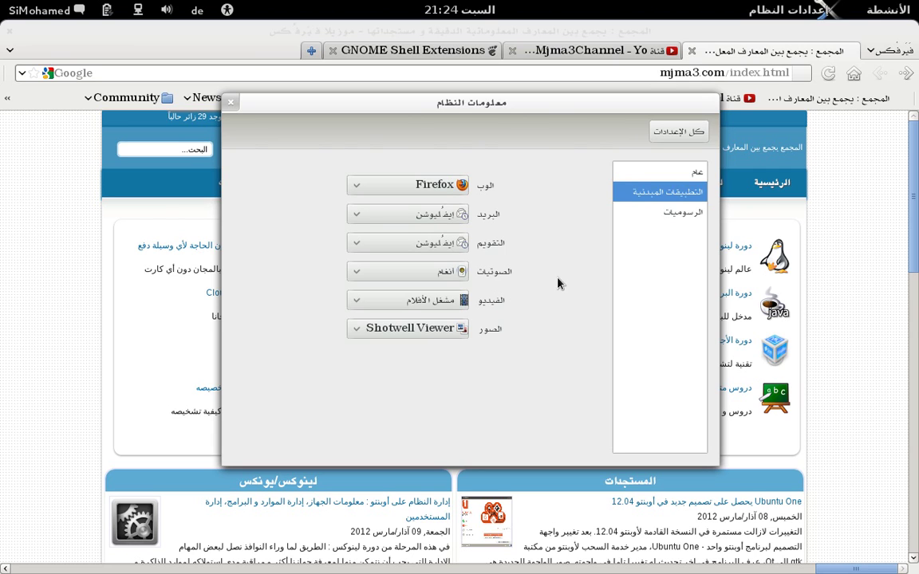
{"action": "left_click_drag", "start_coordinate": [582, 104], "coordinate": [569, 107]}
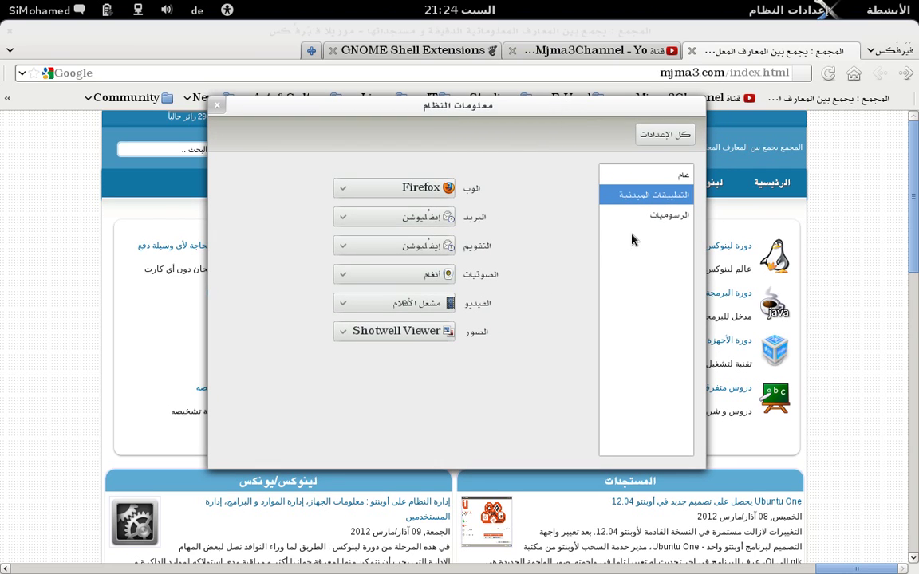
Step: Open the User Accounts settings and unlock them by entering the administrator password
{"action": "left_click", "coordinate": [665, 135]}
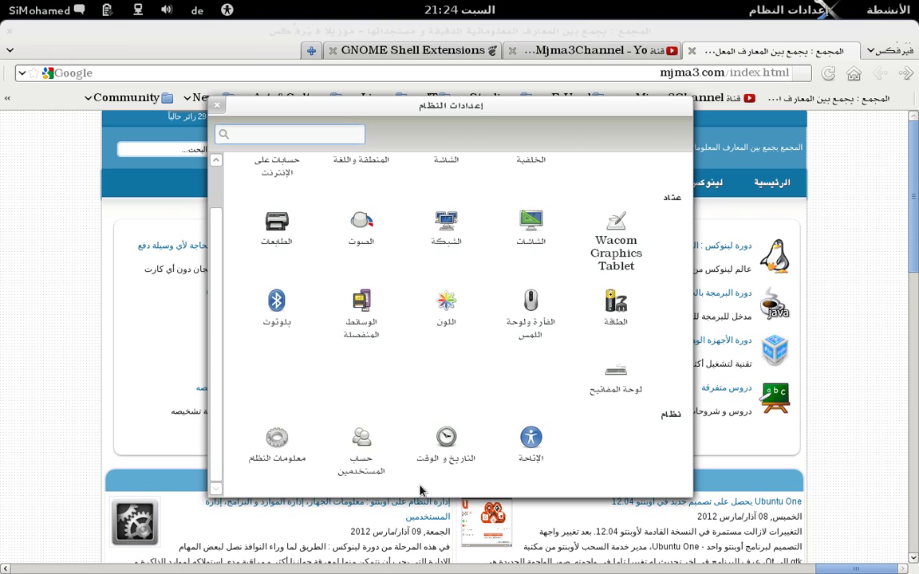
{"action": "left_click", "coordinate": [363, 444]}
{"action": "left_click", "coordinate": [245, 135]}
{"action": "type", "text": "*******"}
{"action": "key", "text": "Return"}
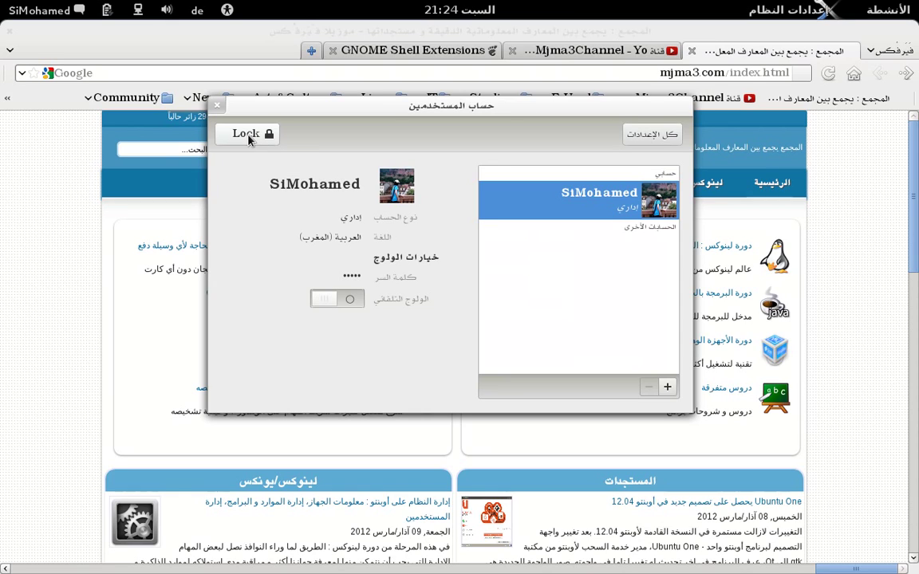
Step: Review the account types available for a new user account, cancel its creation, and close the system settings
{"action": "left_click", "coordinate": [670, 388]}
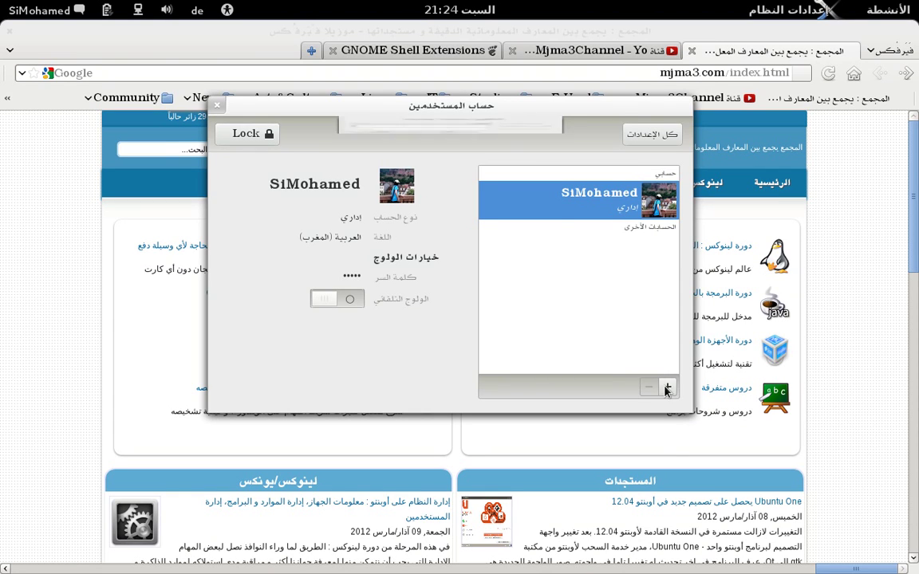
{"action": "left_click", "coordinate": [460, 194]}
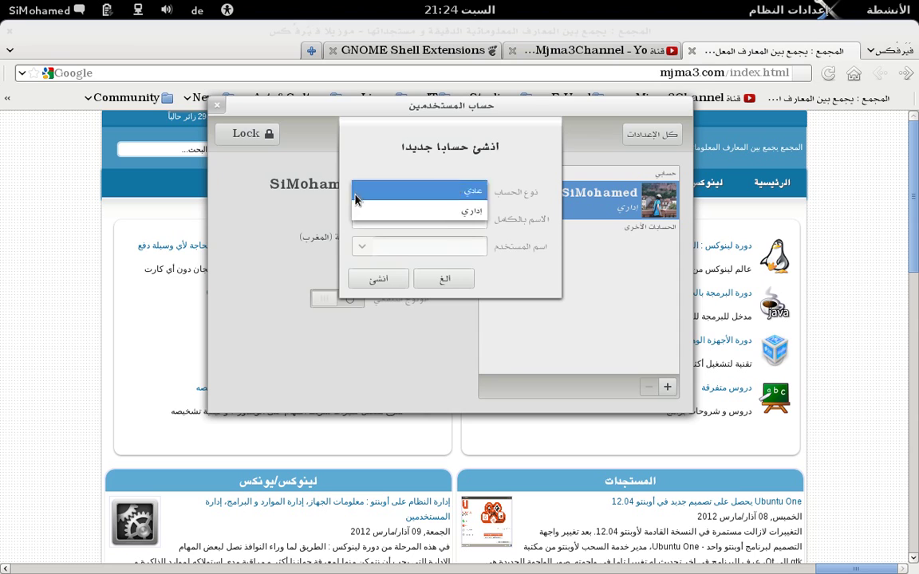
{"action": "left_click", "coordinate": [461, 194]}
{"action": "left_click", "coordinate": [435, 278]}
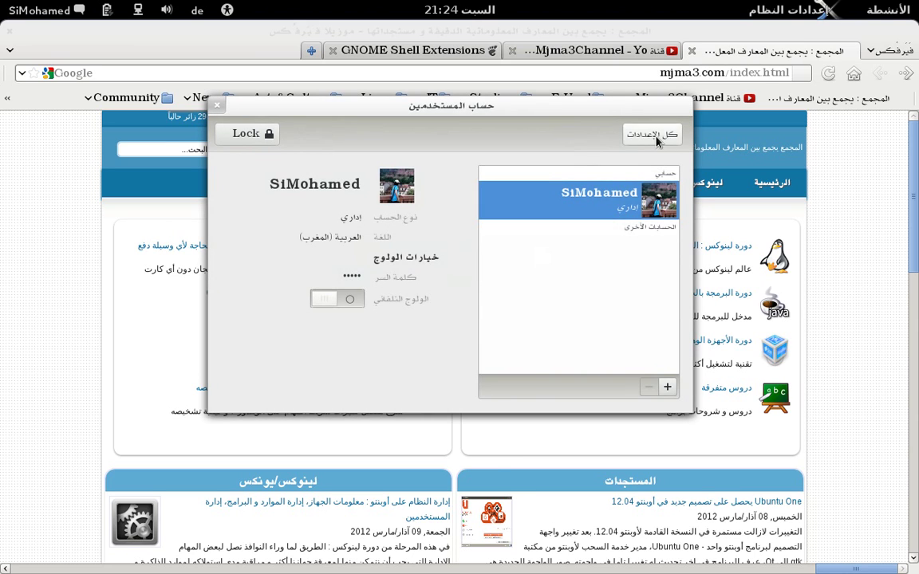
{"action": "left_click", "coordinate": [631, 134]}
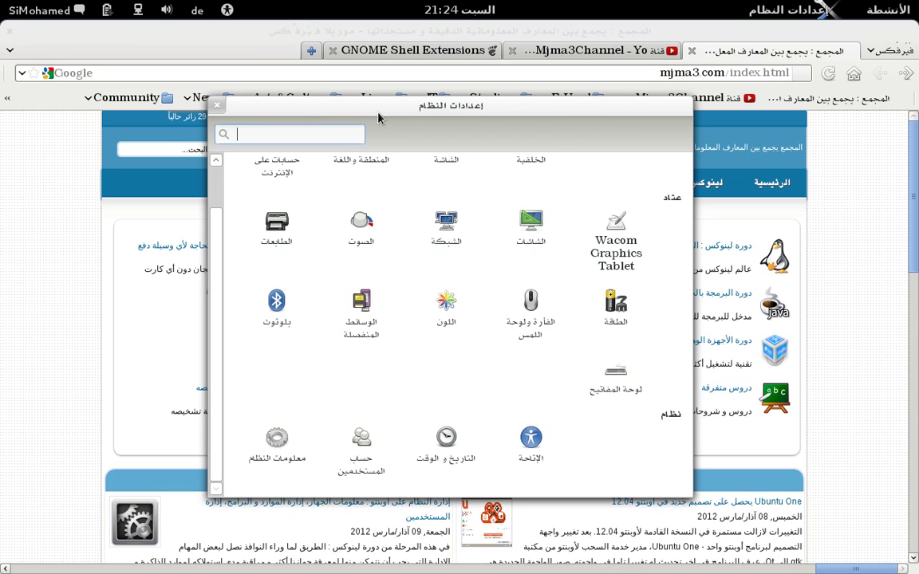
{"action": "left_click", "coordinate": [214, 106]}
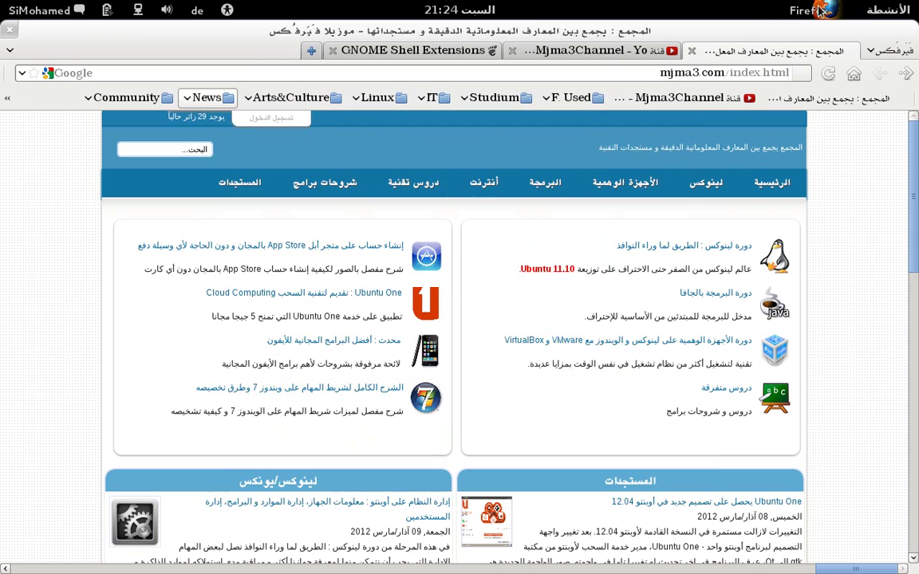
Step: In the activities overview, move the Firefox window to the first workspace and switch to that workspace
{"action": "mouse_move", "coordinate": [918, 8]}
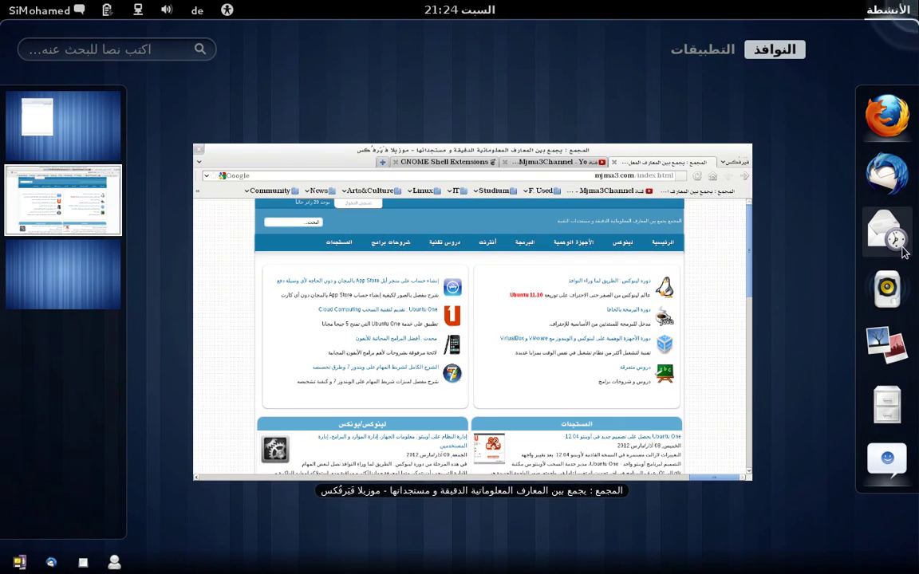
{"action": "left_click", "coordinate": [509, 246]}
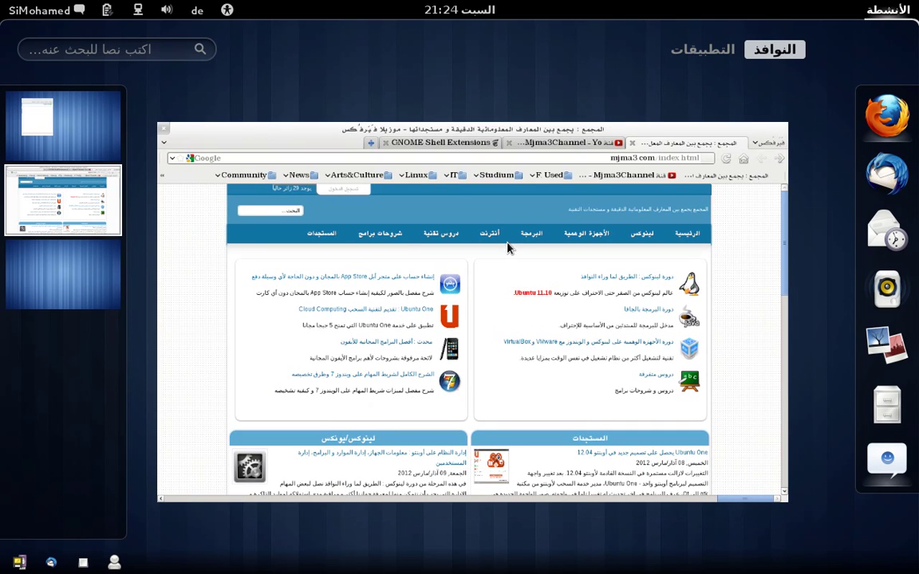
{"action": "left_click_drag", "start_coordinate": [56, 169], "coordinate": [82, 126]}
{"action": "left_click", "coordinate": [28, 127]}
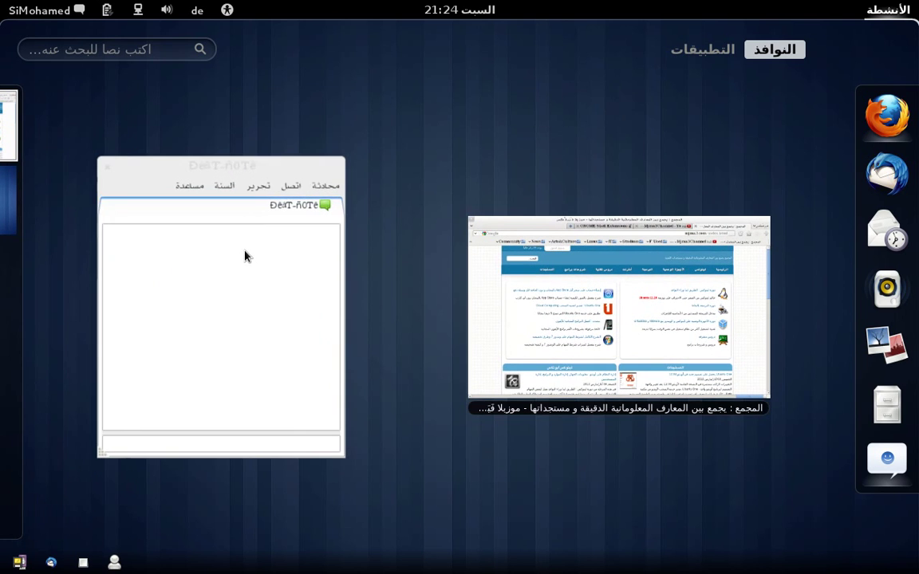
Step: Enlarge and shrink the chat window's preview in the overview, and bring the Firefox window to the front
{"action": "scroll", "coordinate": [679, 284], "scroll_direction": "up", "scroll_amount": 1}
{"action": "scroll", "coordinate": [678, 284], "scroll_direction": "down", "scroll_amount": 1}
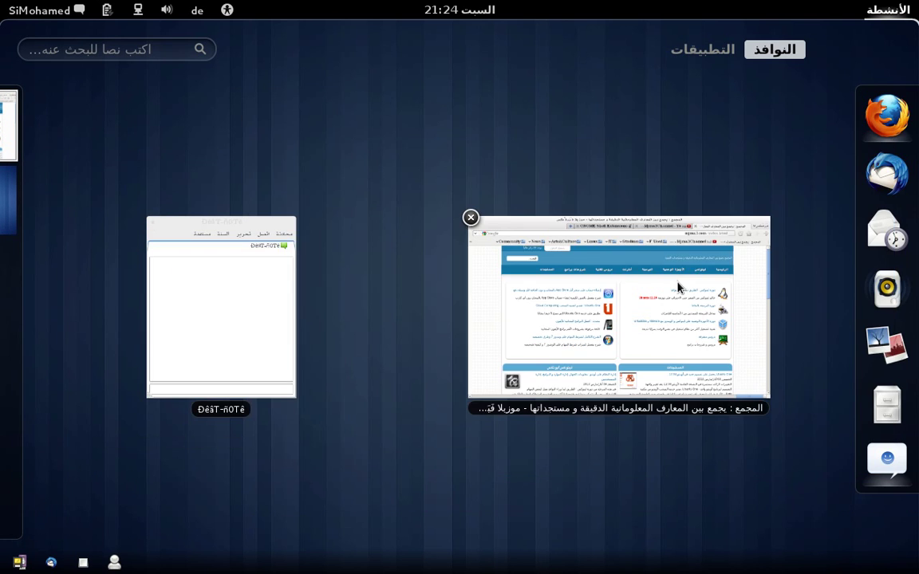
{"action": "left_click", "coordinate": [620, 296]}
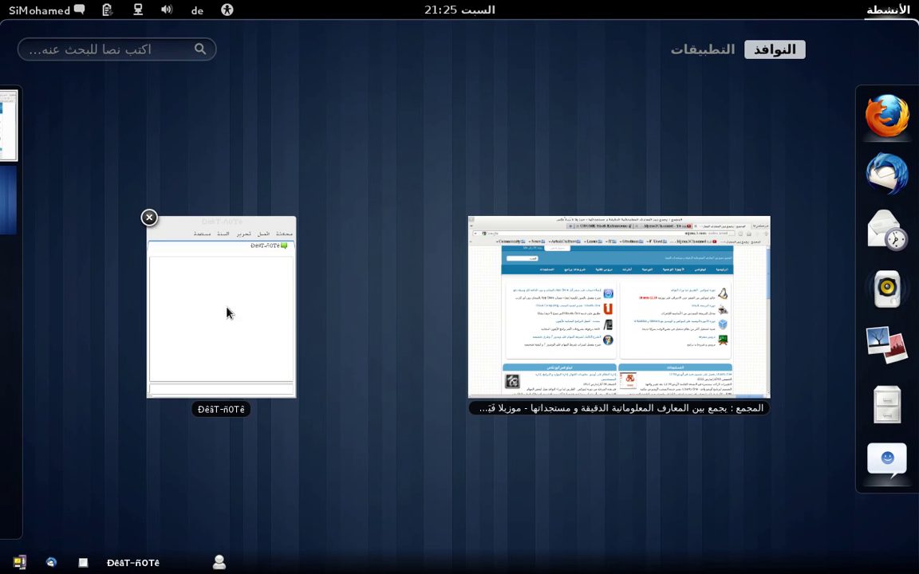
{"action": "left_click", "coordinate": [622, 295]}
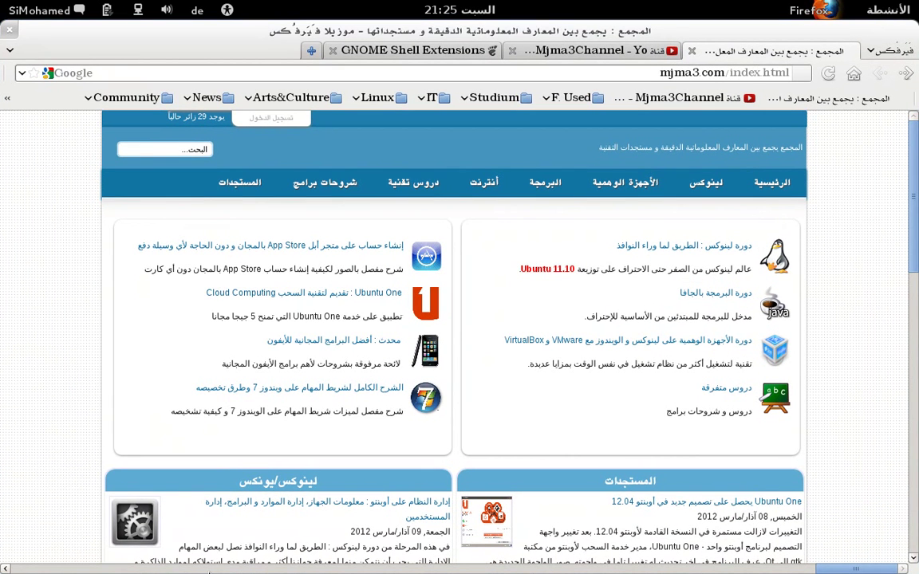
Step: Send the message "salam" to the chat contact from the message tray while Firefox stays in front
{"action": "mouse_move", "coordinate": [212, 572]}
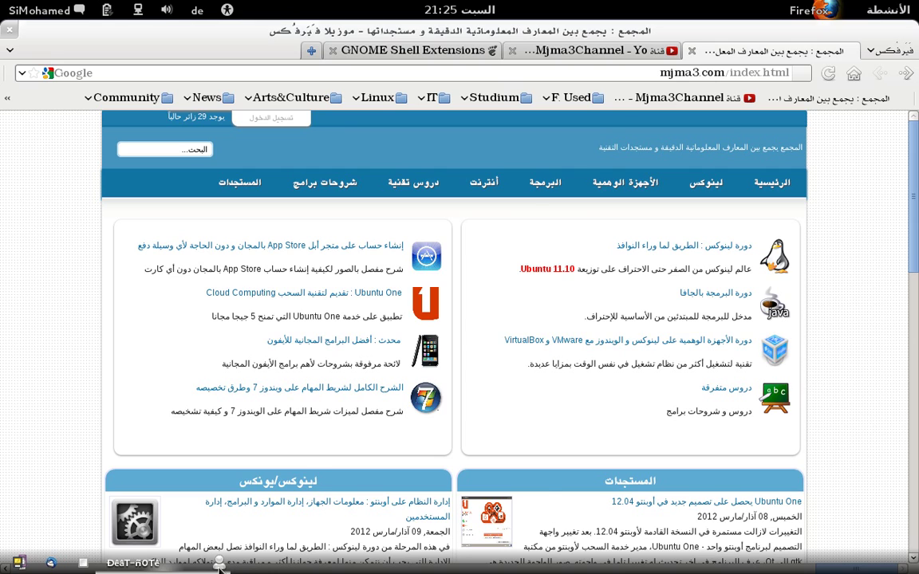
{"action": "left_click", "coordinate": [219, 566]}
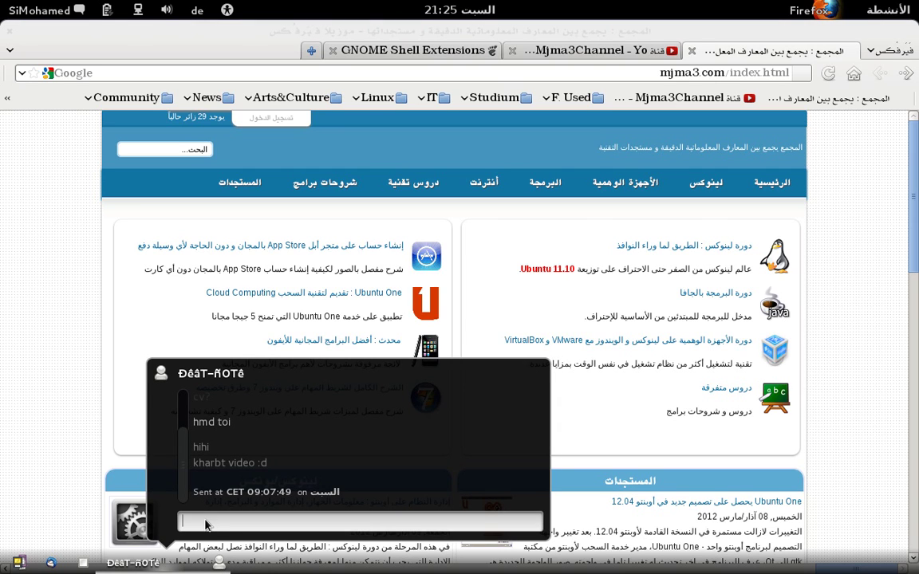
{"action": "type", "text": "sa"}
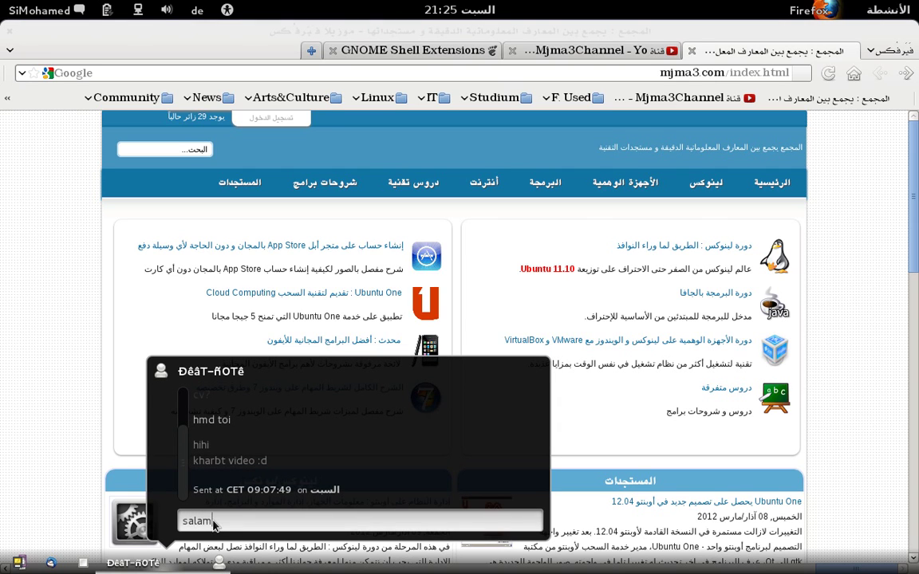
{"action": "type", "text": "lam"}
{"action": "key", "text": "Return"}
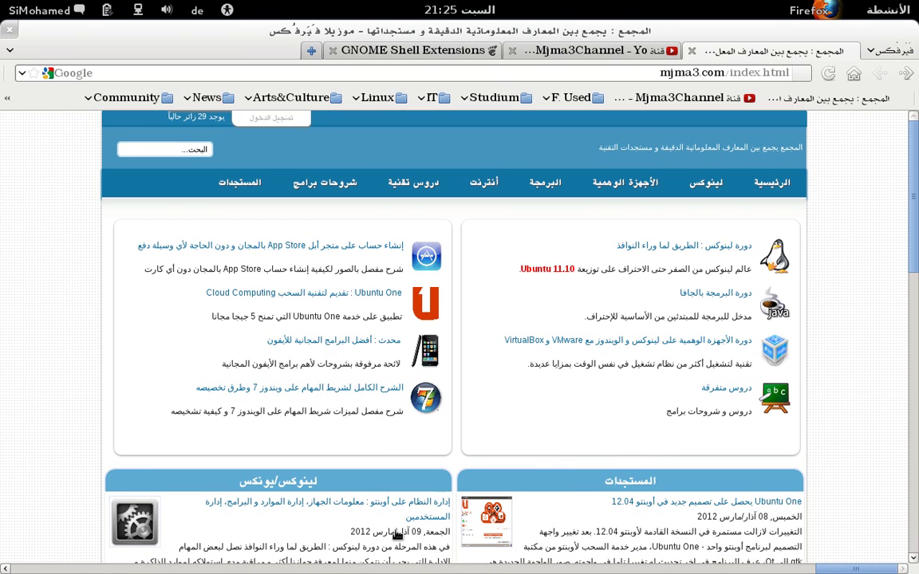
Step: View the user menu and the incoming chat notification in the activities overview, and return to the Firefox window
{"action": "mouse_move", "coordinate": [917, 1]}
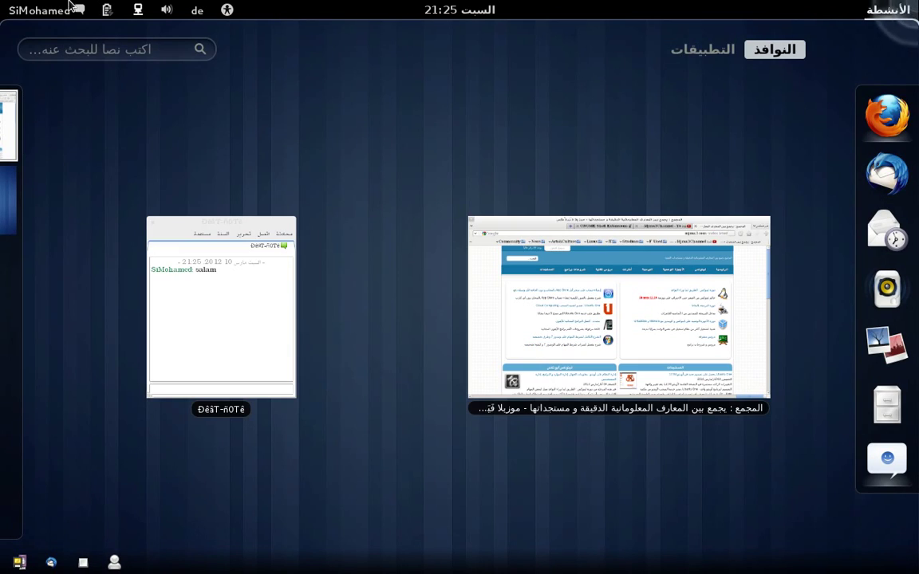
{"action": "left_click", "coordinate": [12, 5]}
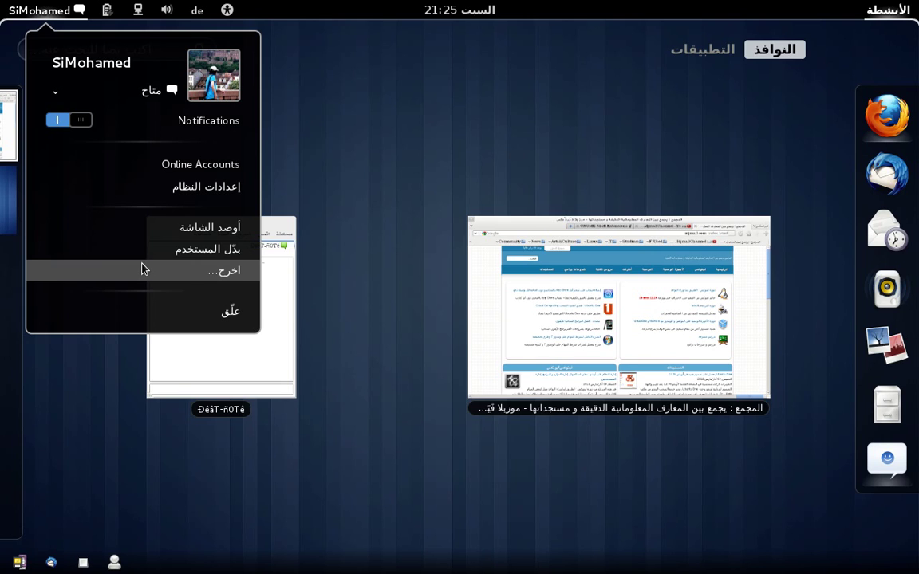
{"action": "key", "text": "alt"}
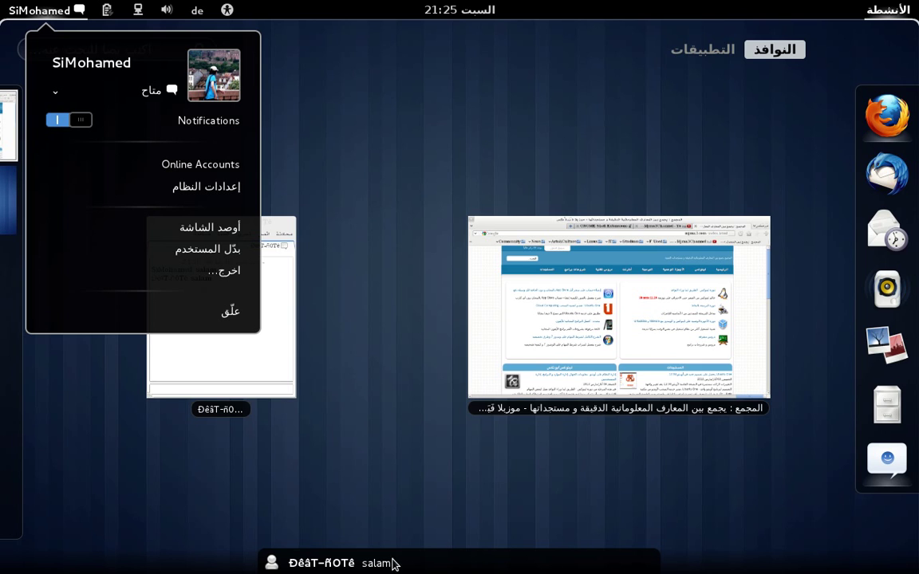
{"action": "left_click", "coordinate": [431, 564]}
{"action": "mouse_move", "coordinate": [423, 572]}
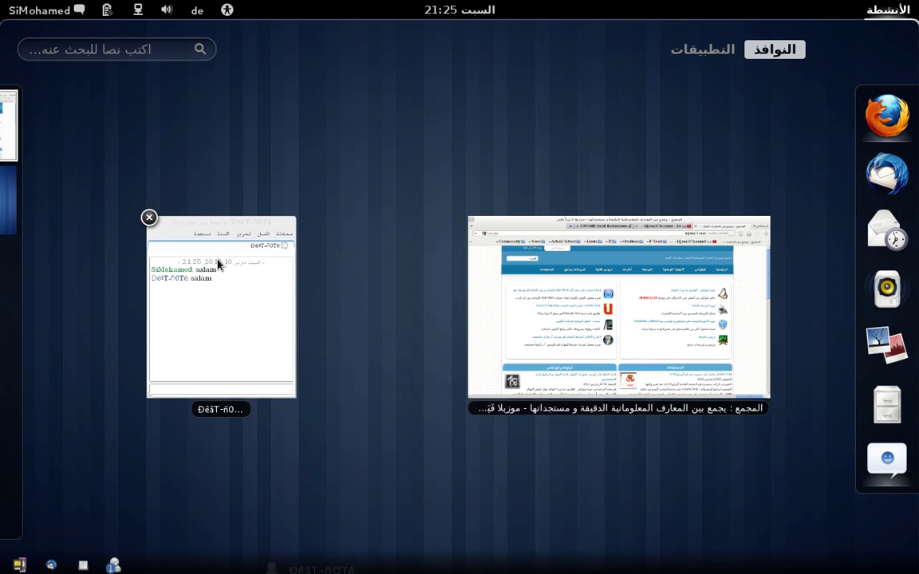
{"action": "left_click", "coordinate": [597, 274]}
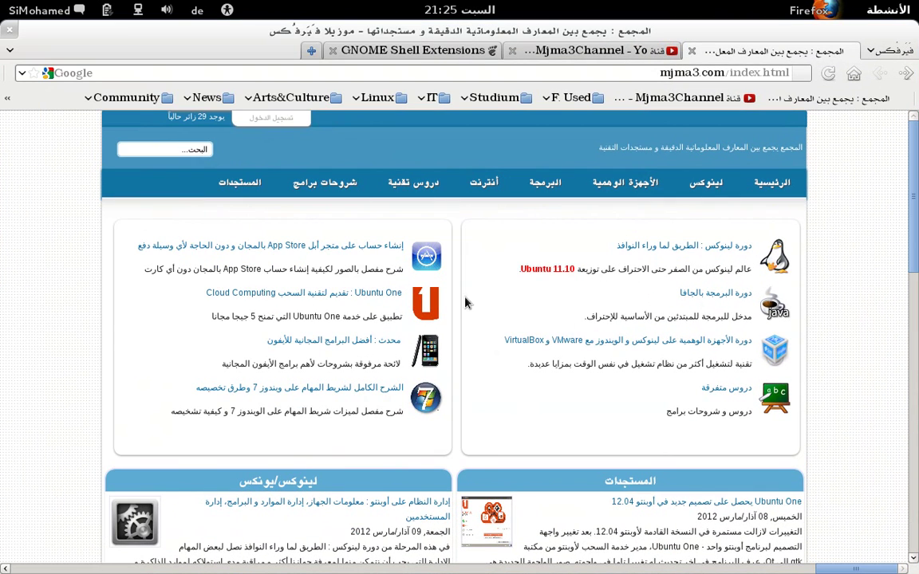
Step: Look through the top bar's network, sound, keyboard layout, calendar and user menus
{"action": "left_click", "coordinate": [107, 11]}
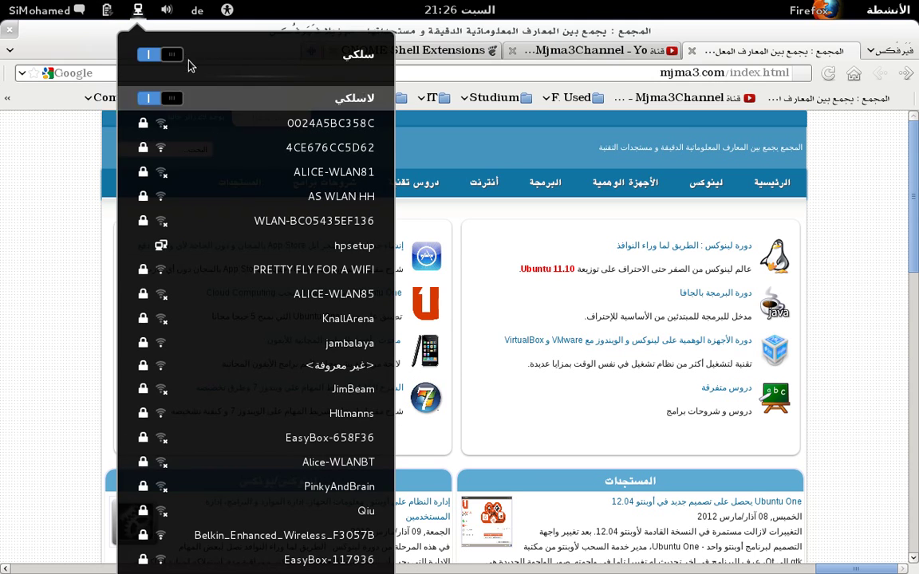
{"action": "left_click", "coordinate": [167, 9]}
{"action": "left_click", "coordinate": [166, 10]}
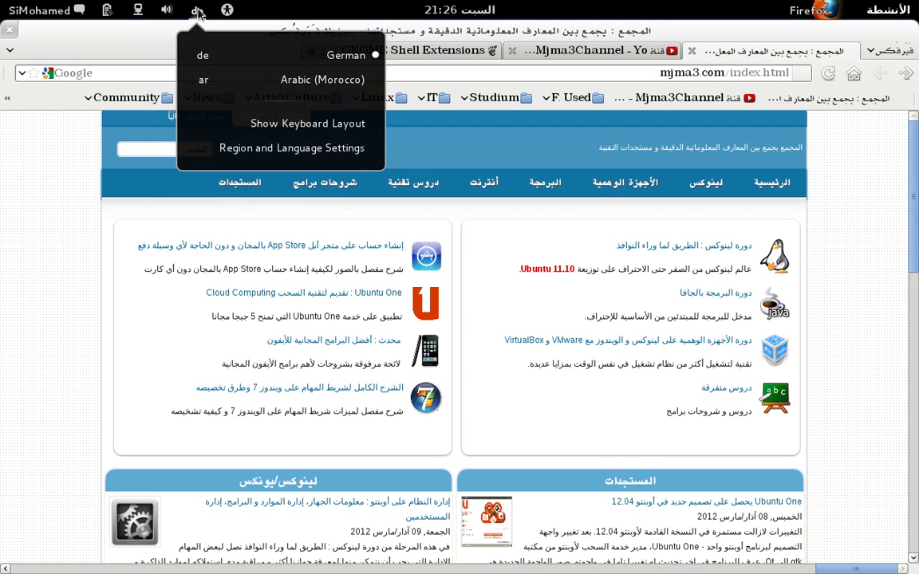
{"action": "left_click", "coordinate": [471, 6]}
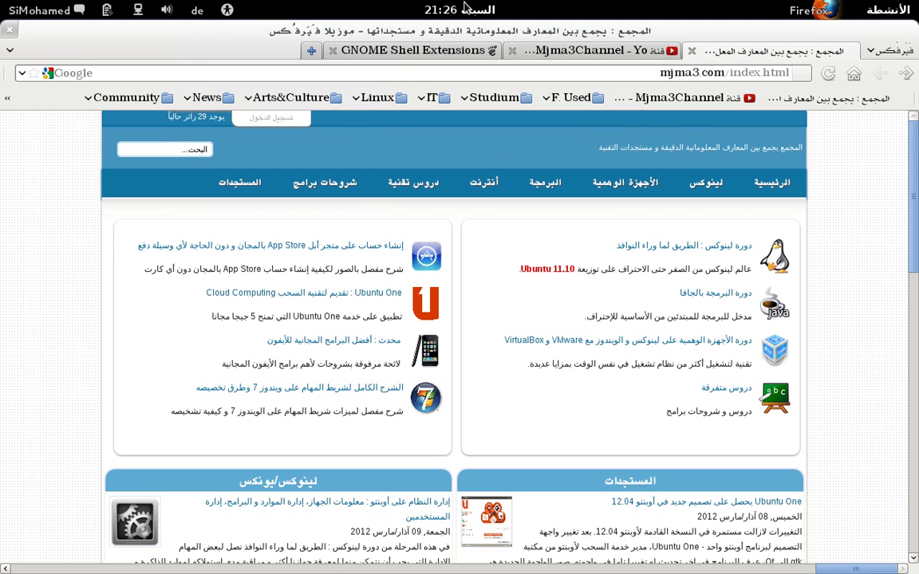
{"action": "left_click", "coordinate": [461, 12]}
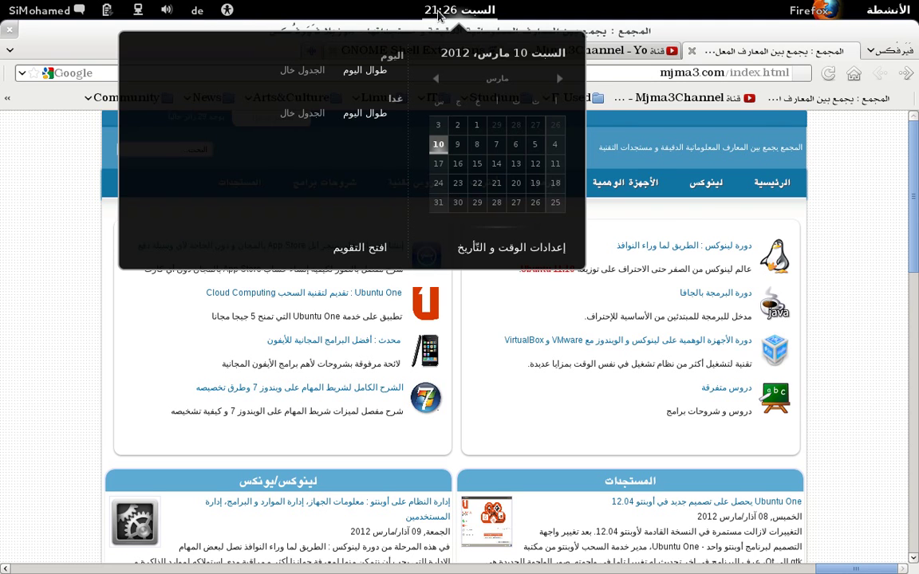
{"action": "left_click", "coordinate": [593, 152]}
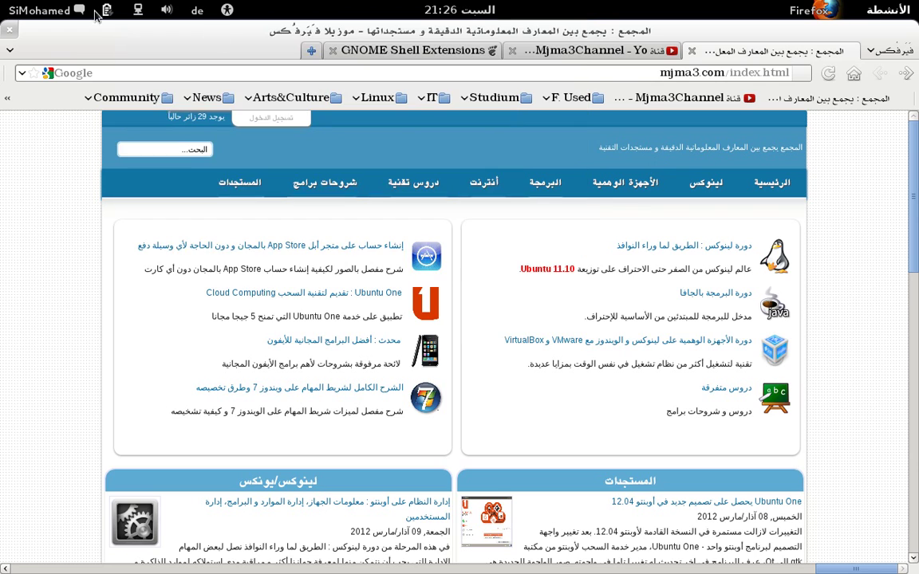
{"action": "left_click", "coordinate": [44, 11]}
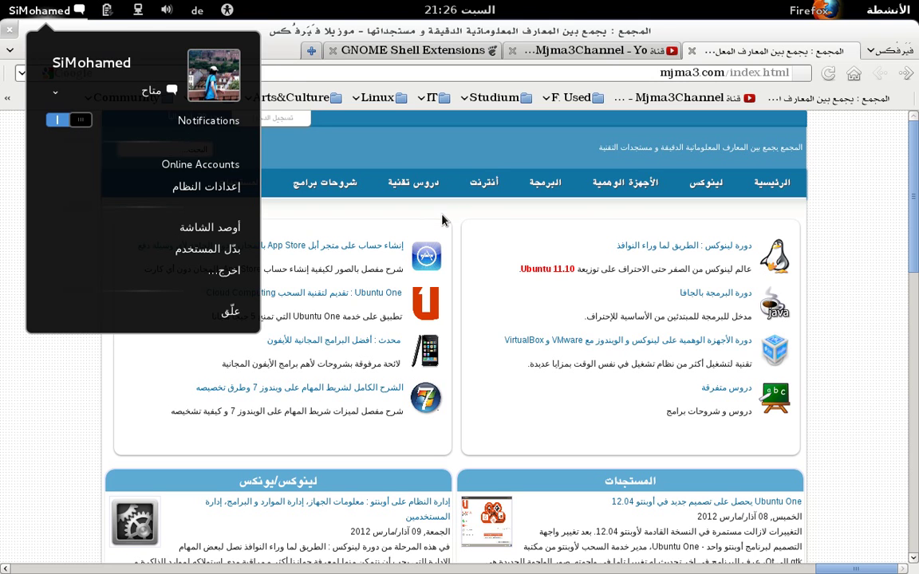
{"action": "left_click", "coordinate": [402, 195]}
Step: Browse the GNOME Shell Extensions site, compare it with the user menu's options, and open the Alternative Status Menu extension
{"action": "left_click", "coordinate": [386, 50]}
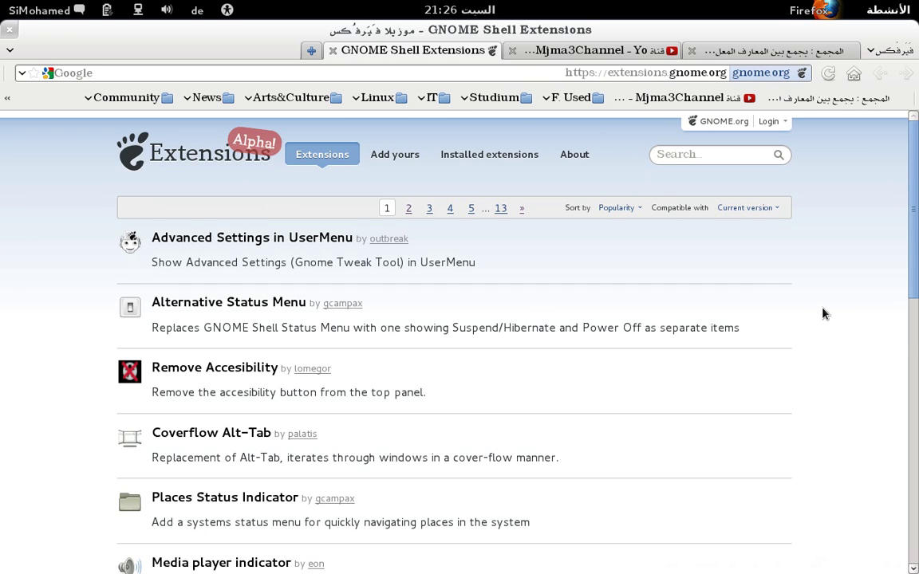
{"action": "scroll", "coordinate": [337, 294], "scroll_direction": "down", "scroll_amount": 2}
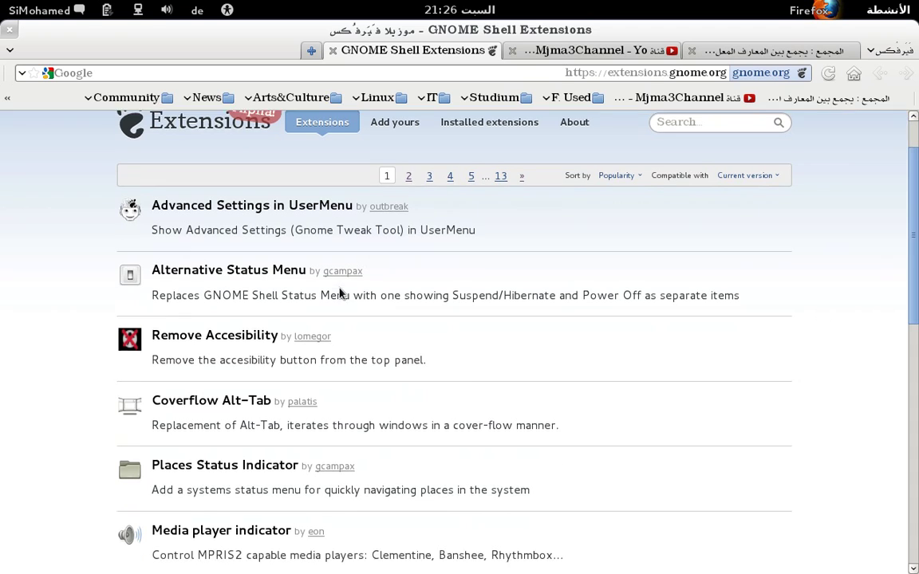
{"action": "scroll", "coordinate": [517, 297], "scroll_direction": "up", "scroll_amount": 2}
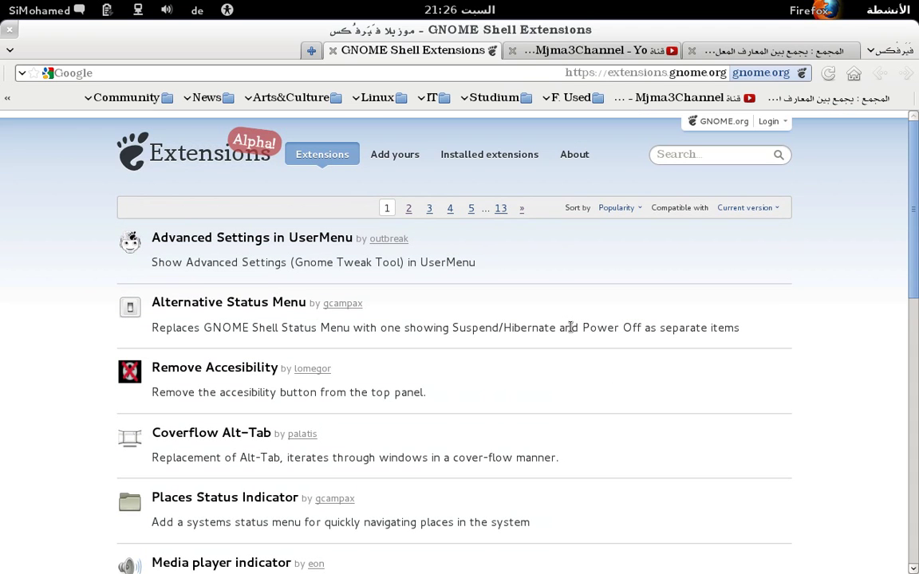
{"action": "left_click", "coordinate": [2, 6]}
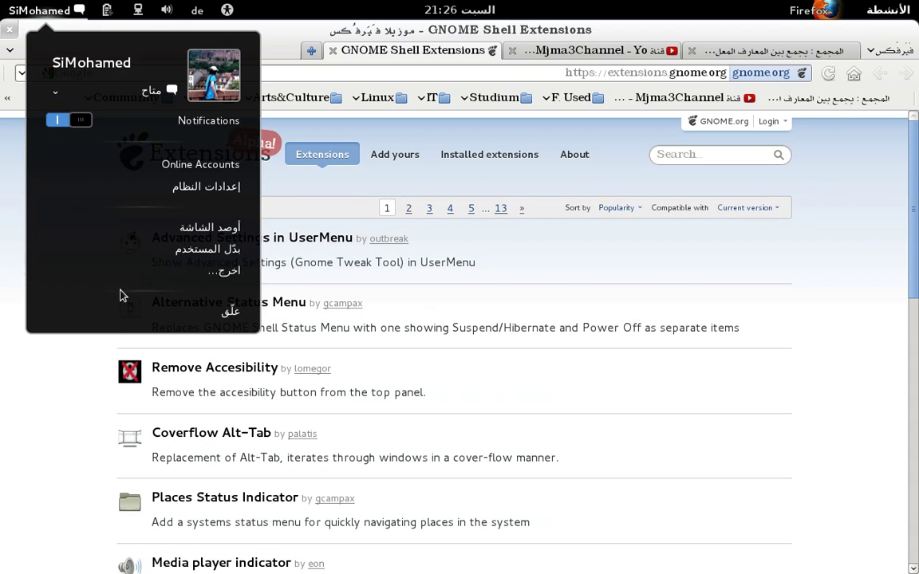
{"action": "left_click", "coordinate": [545, 327]}
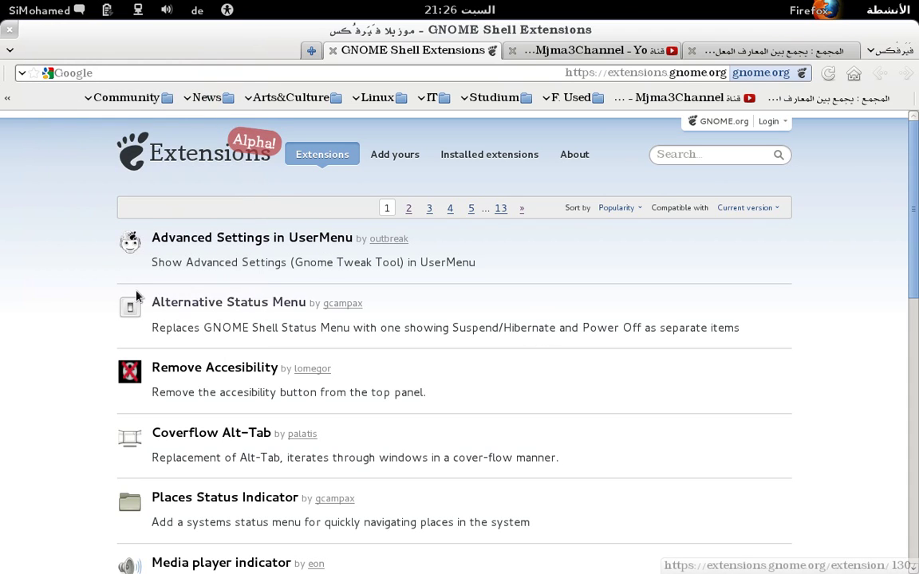
{"action": "left_click", "coordinate": [213, 304]}
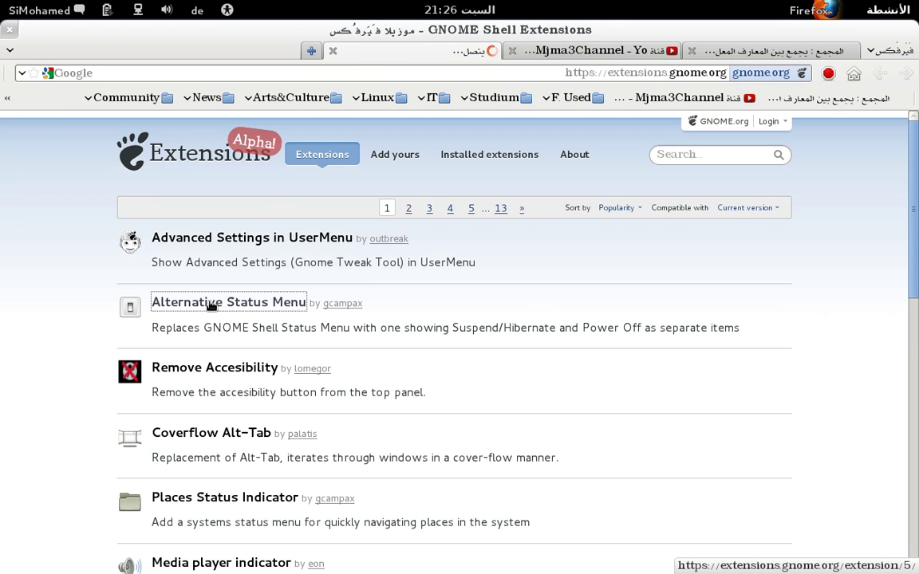